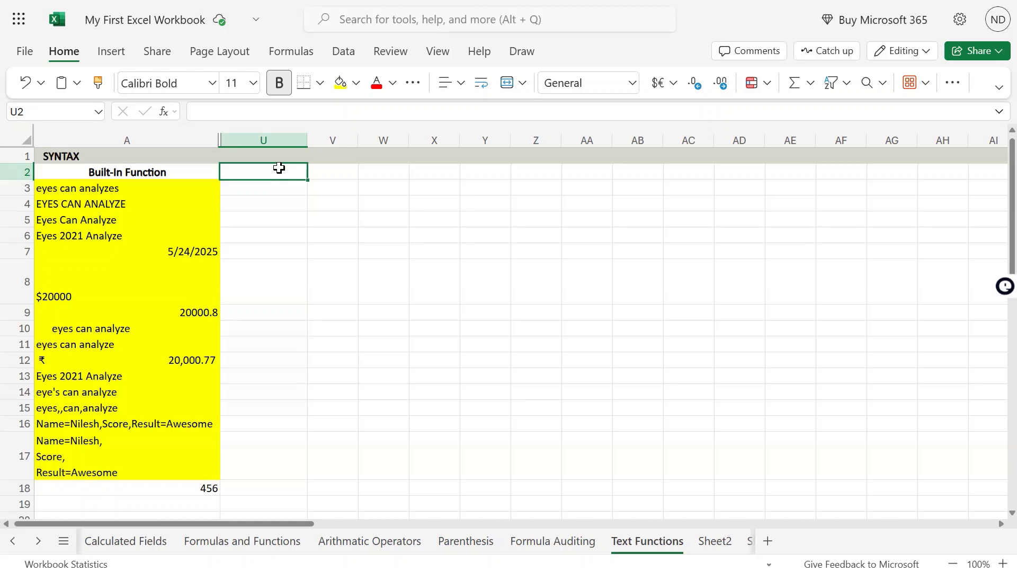
- Enter the heading MID in cell U2
text(MID)
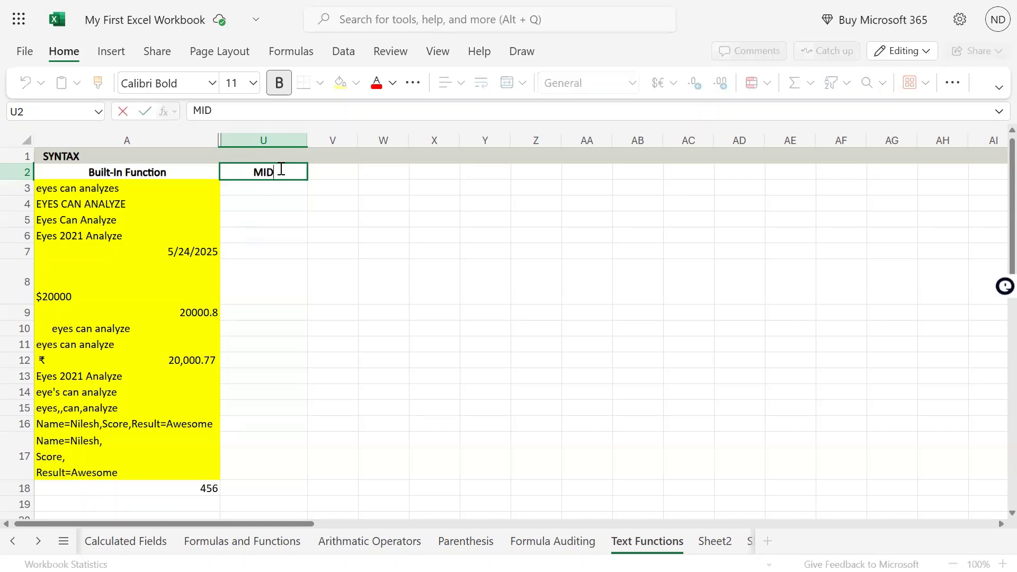
key(Return)
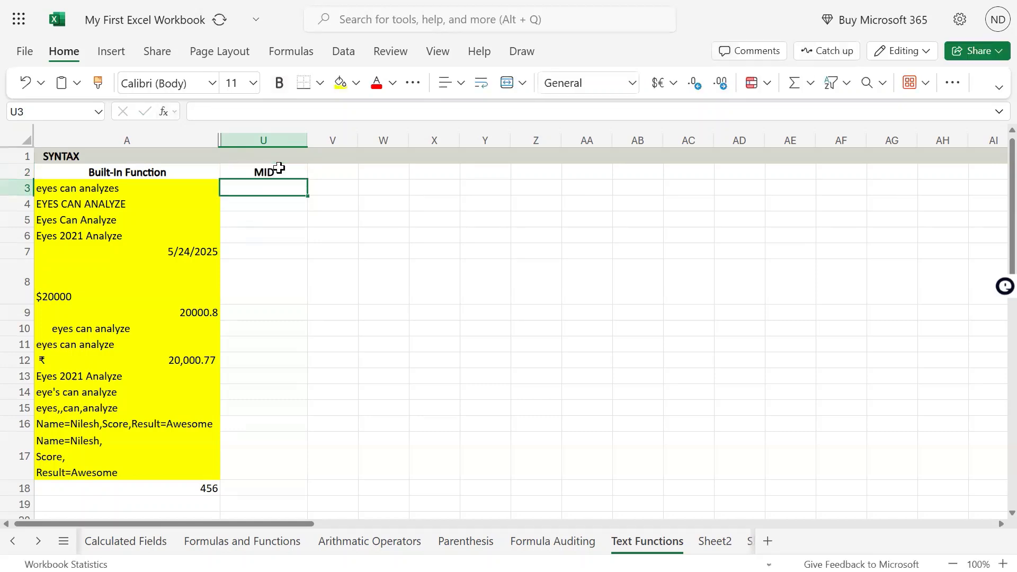
- Enter the syntax text MID(text,start_num,num_chars) in cell U1 above the MID heading
click(279, 168)
key(Up)
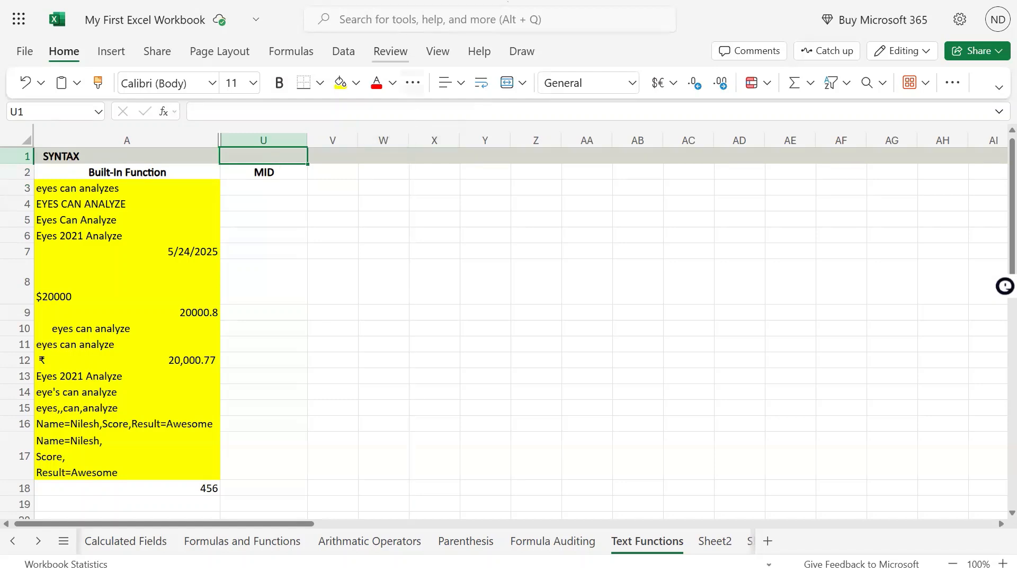
mouse_move(508, 1)
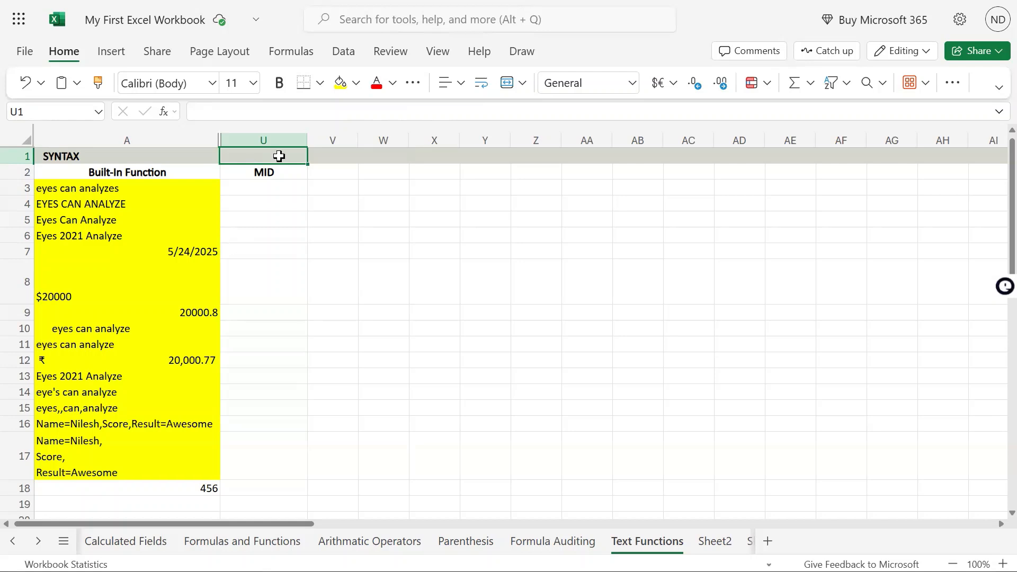
text(MID()
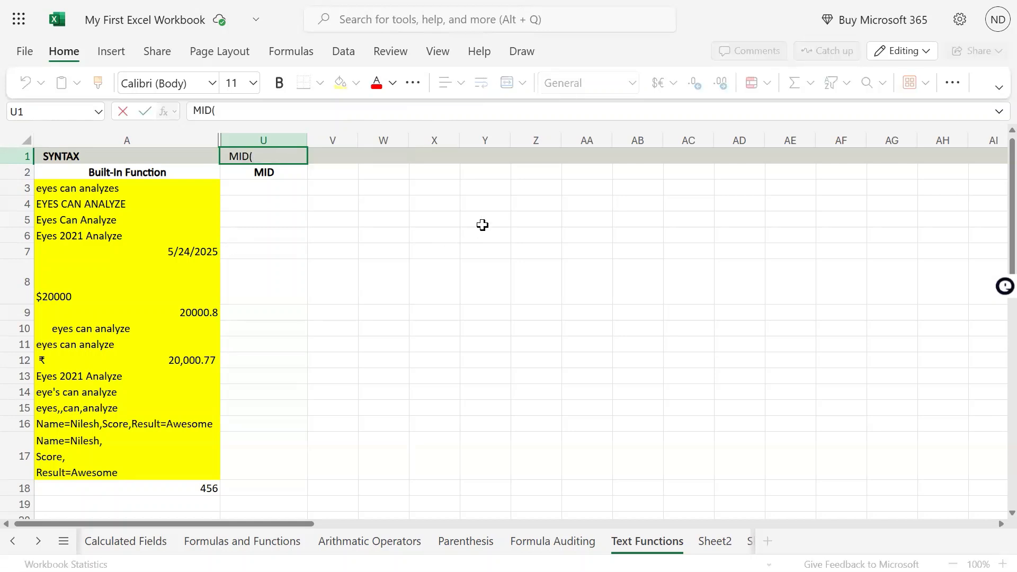
text(text,)
text(start_num)
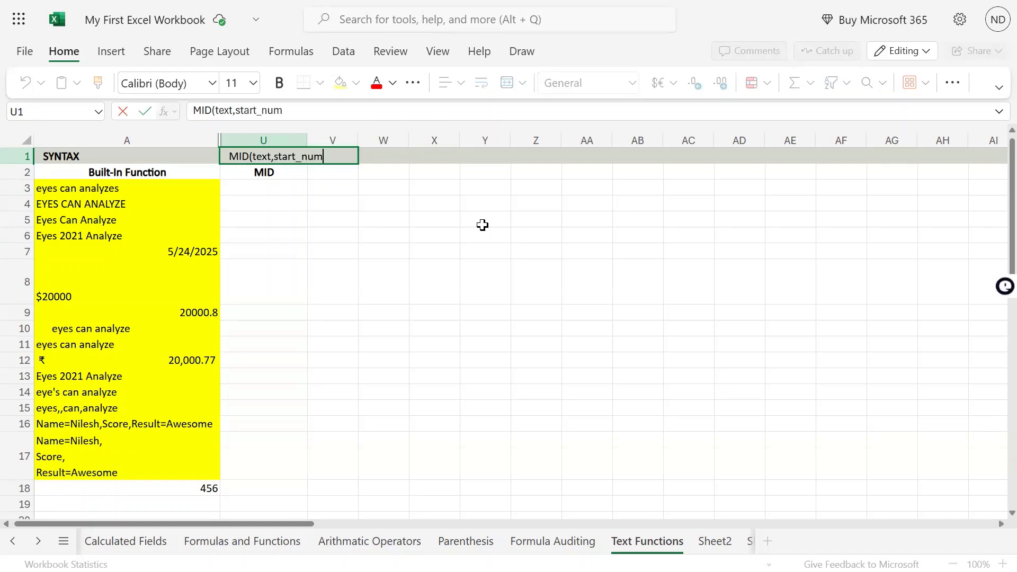
text(,)
text(num)
text(_cj)
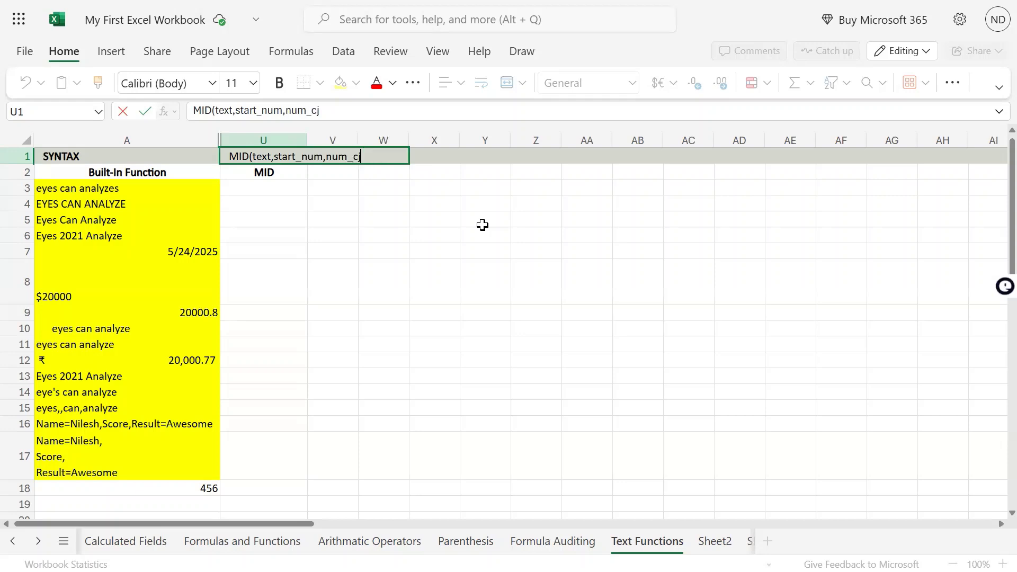
text(ars))
key(BackSpace)
key(BackSpace)
key(BackSpace)
key(BackSpace)
key(BackSpace)
text(hars))
key(Return)
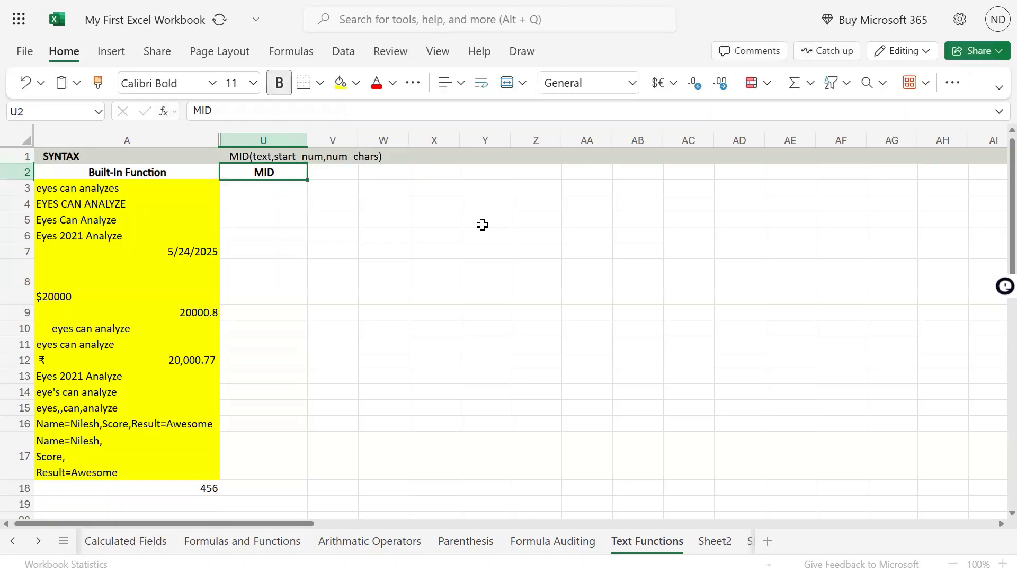
key(Up)
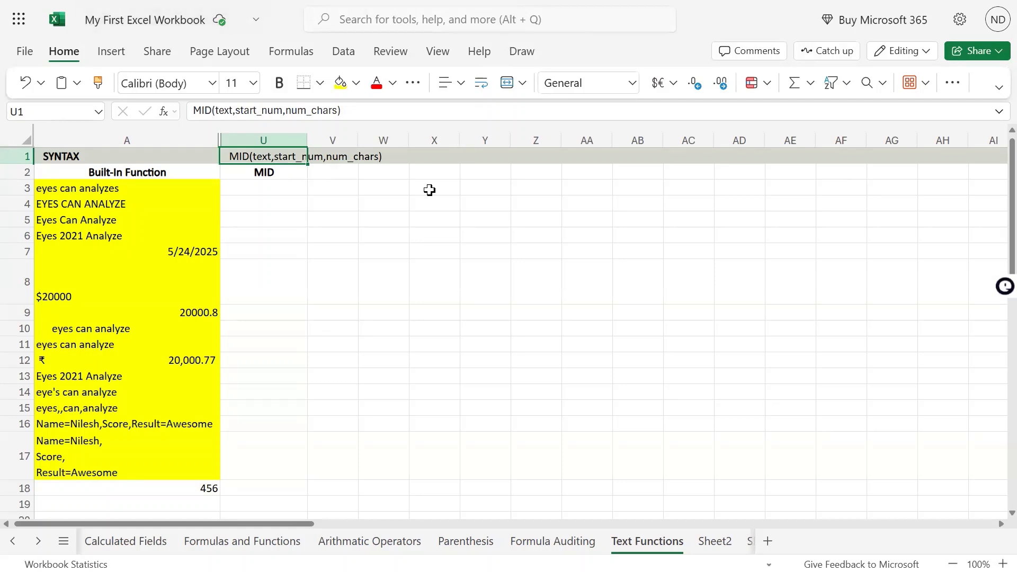
double_click(286, 160)
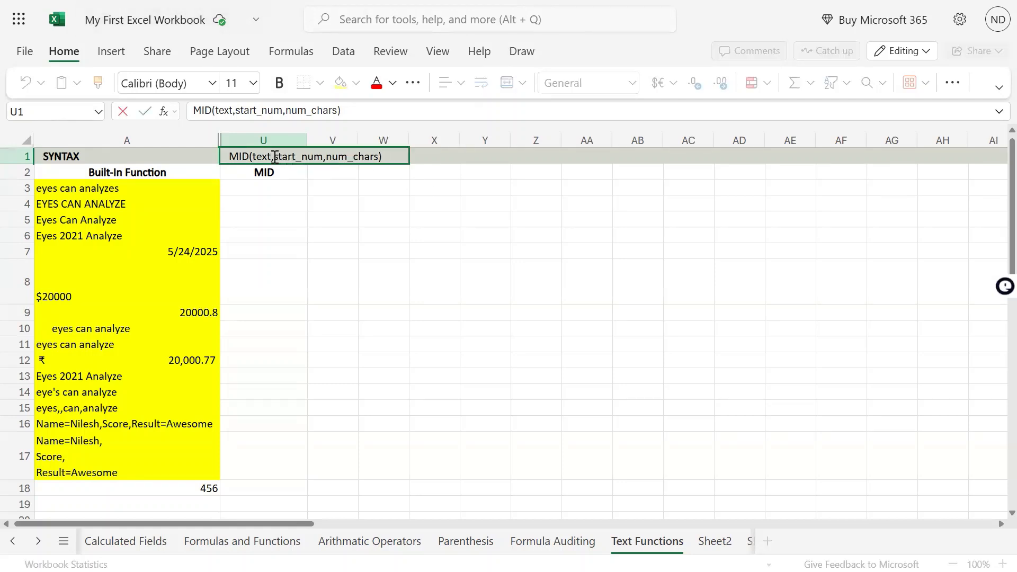
drag(317, 156, 319, 156)
key(Escape)
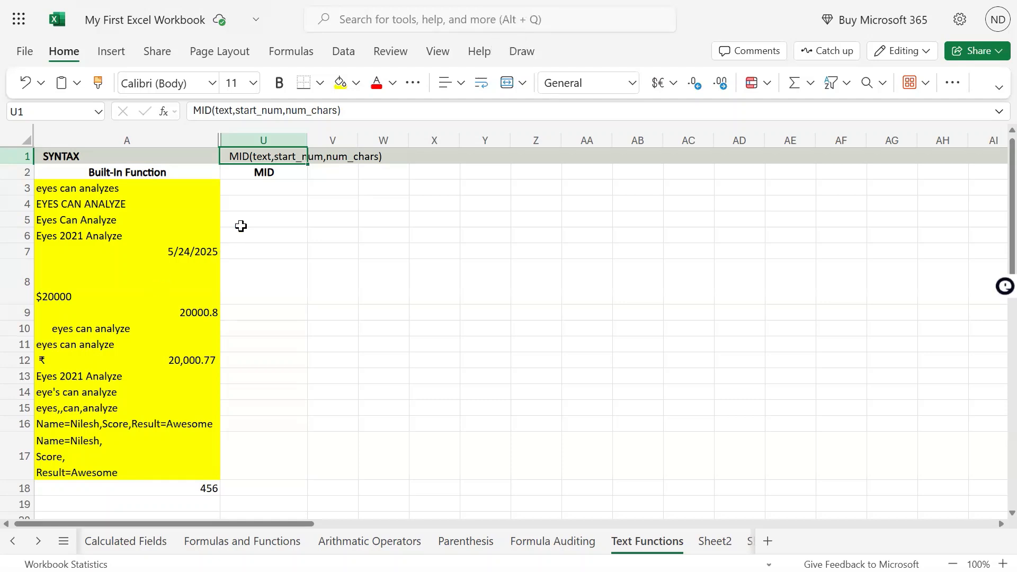
- Enter a MID formula in U3 that extracts 3 characters from A3 starting at position 1
click(267, 186)
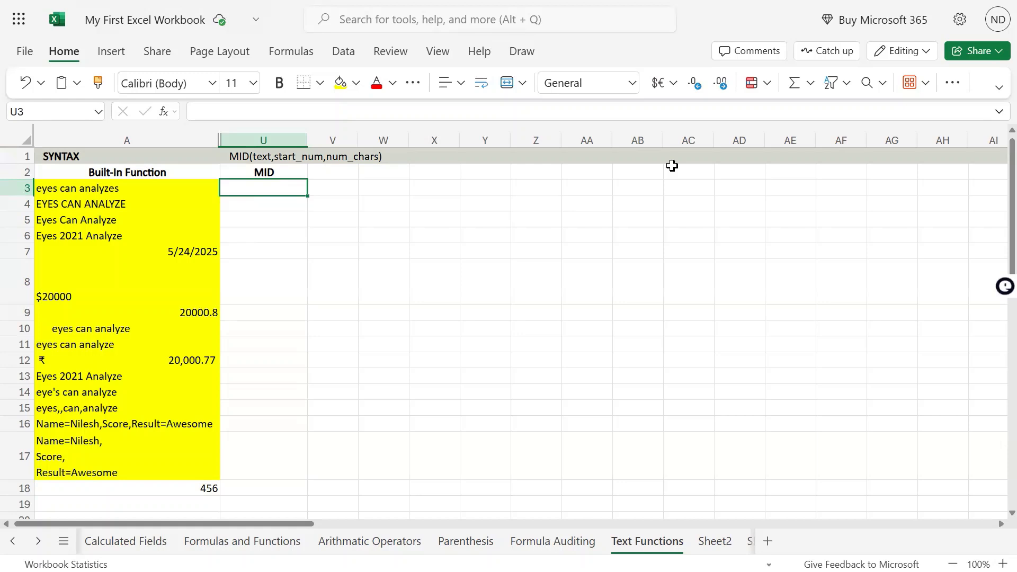
text(=mid()
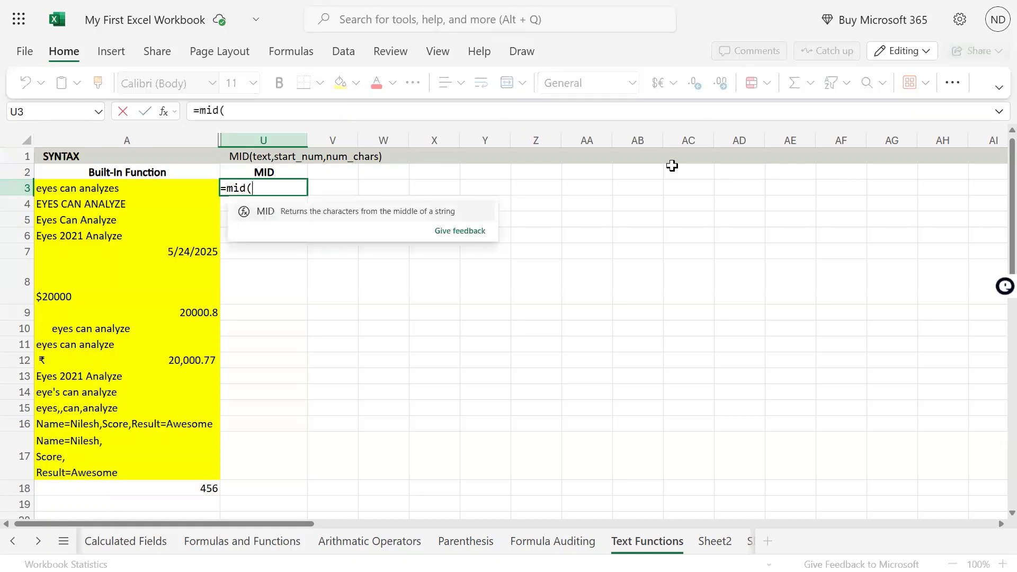
key(Left)
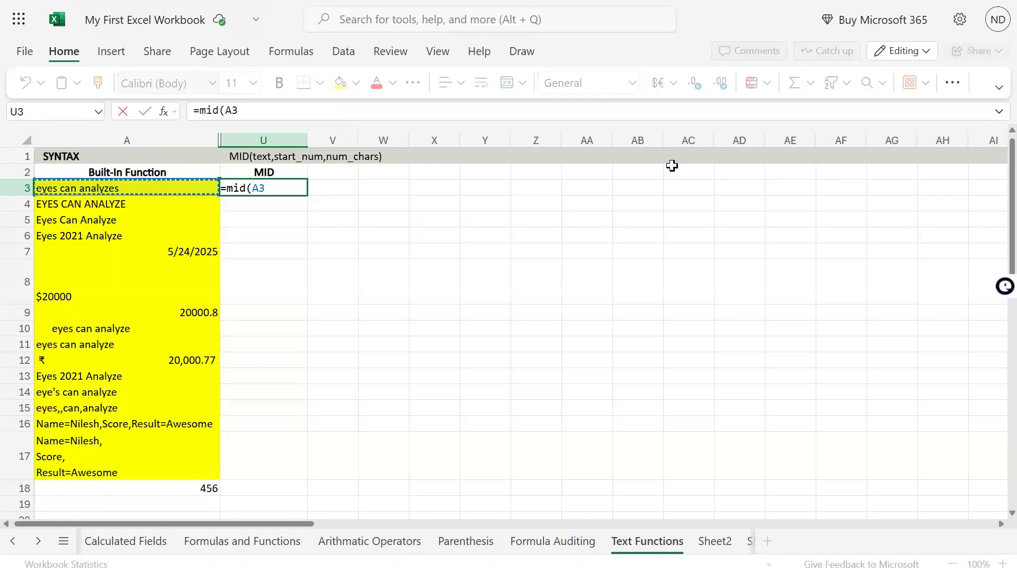
text(,)
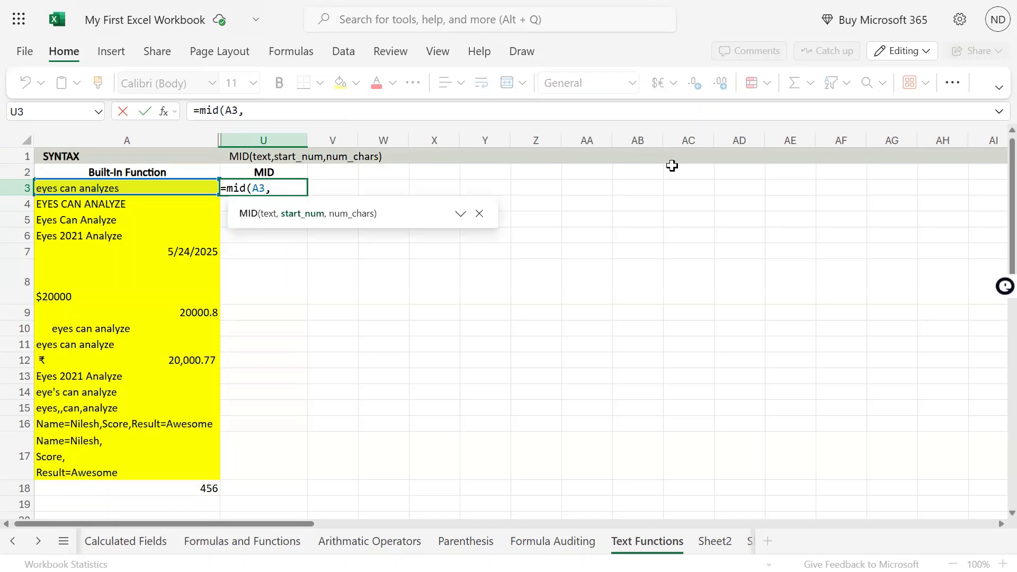
text(1,3))
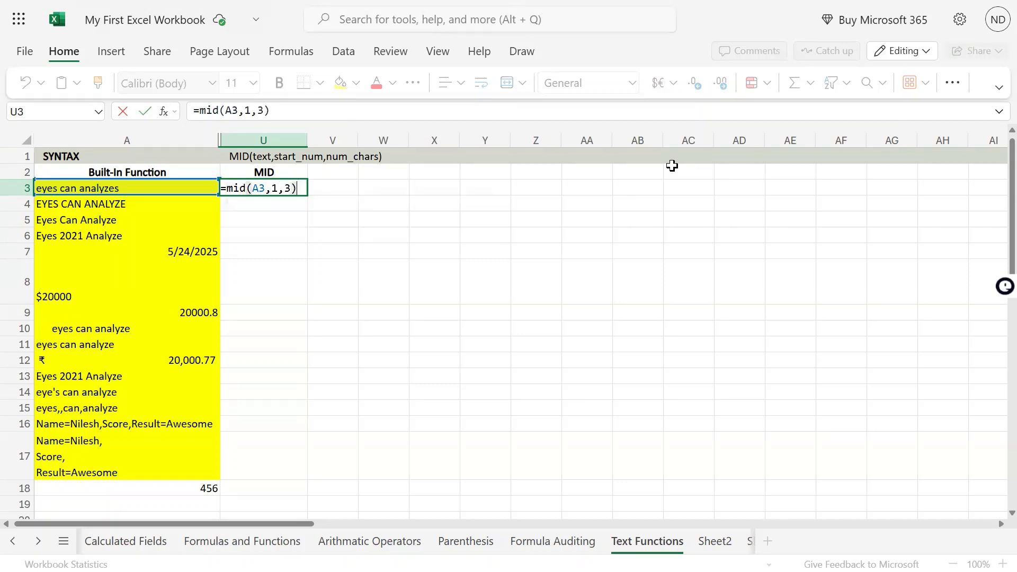
key(Return)
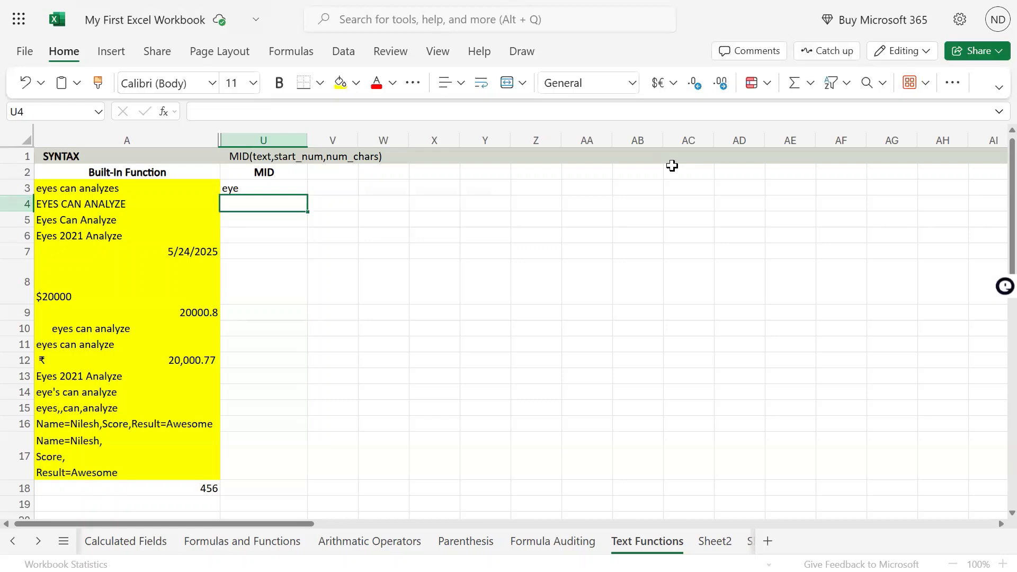
- Examine the characters of the source text in A3, leaving the cell unedited
key(Up)
key(Left)
key(F2)
key(Left)
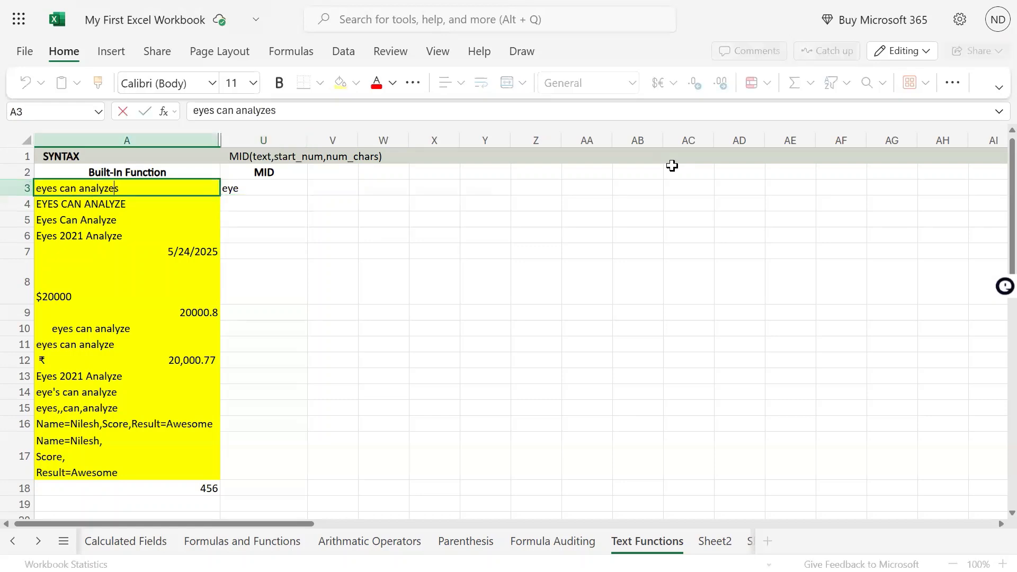
key(shift+Right)
key(Left)
key(shift+Right)
key(shift+Right)
key(shift+Right)
key(Escape)
- Change the start position in U3's MID formula to 6, keeping 3 characters
key(Right)
key(F2)
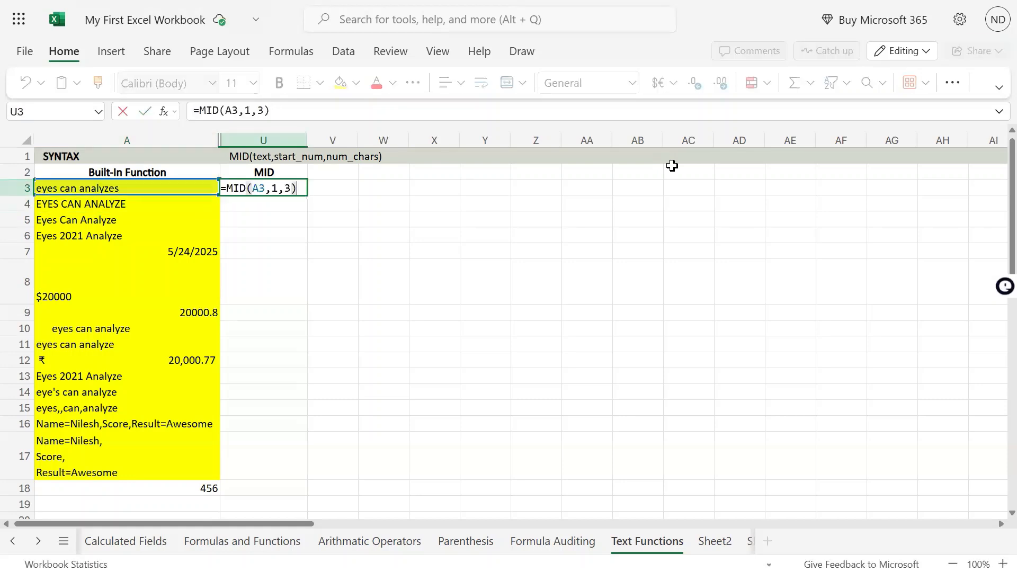
key(Left)
key(Left)
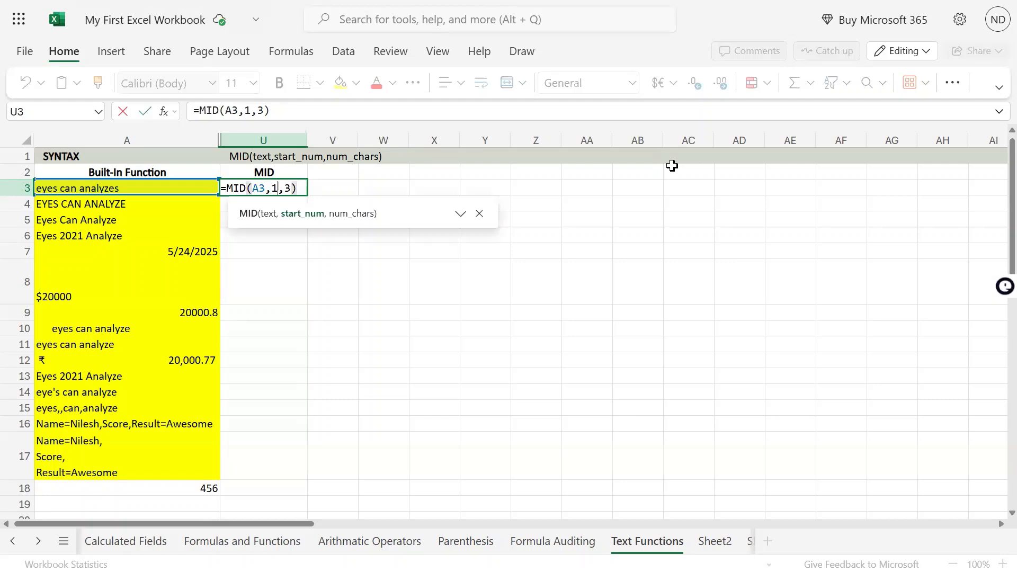
key(BackSpace)
text(6)
key(Return)
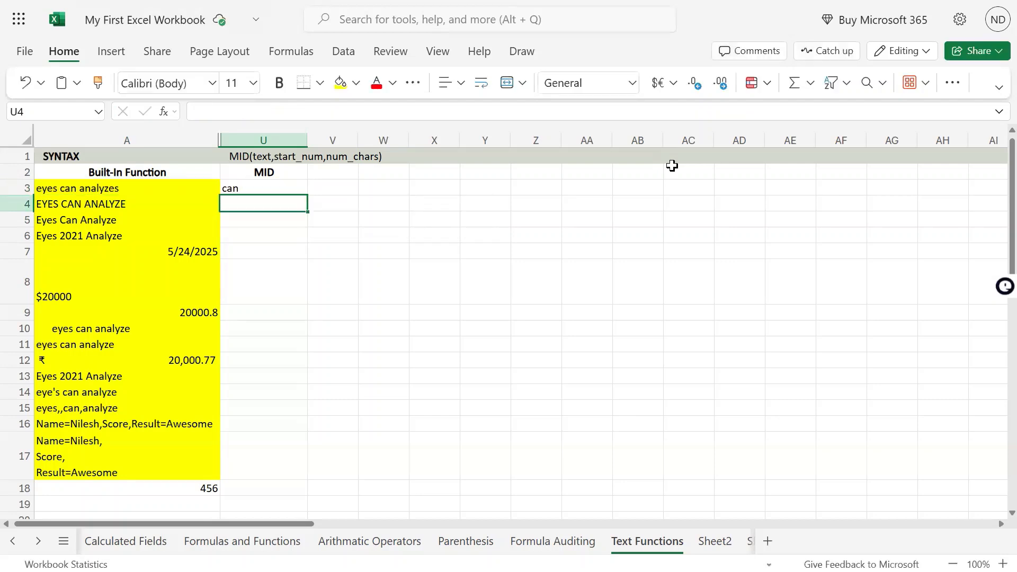
- Count the characters in A3 up to the word "can" and the three letters of that word
key(Up)
key(Left)
key(F2)
key(Left)
key(Left)
key(Left)
key(Left)
key(Left)
key(Left)
key(Left)
key(Left)
key(Left)
key(Left)
key(Left)
key(Left)
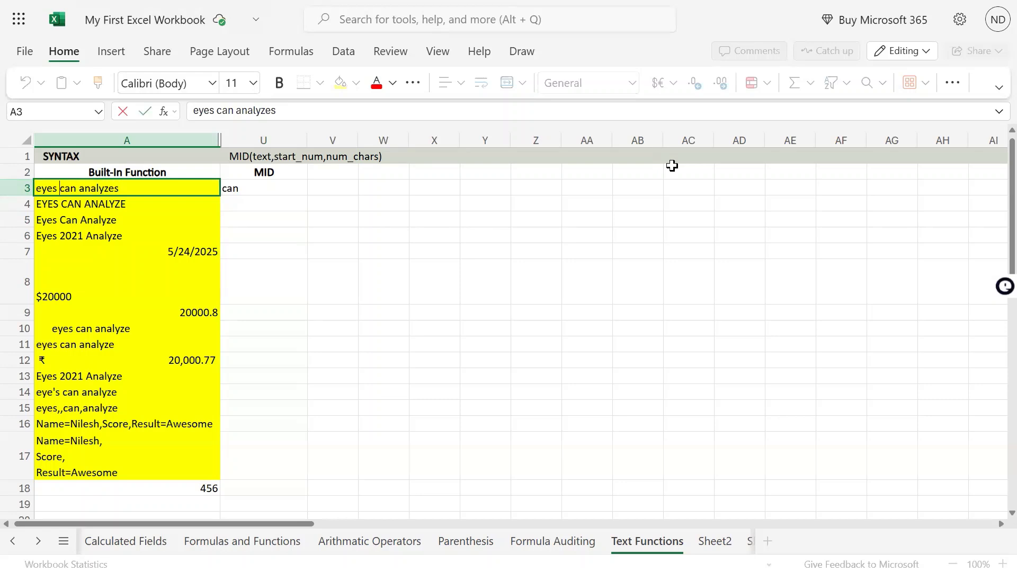
key(shift+Right)
key(shift+Right)
key(shift+Right)
key(shift+Right)
key(shift+Right)
key(Right)
key(shift+Right)
key(shift+Right)
key(shift+Right)
key(Return)
- Return U3's formula to =MID(A3,1,3), undoing the last formula change if needed
key(Up)
key(Right)
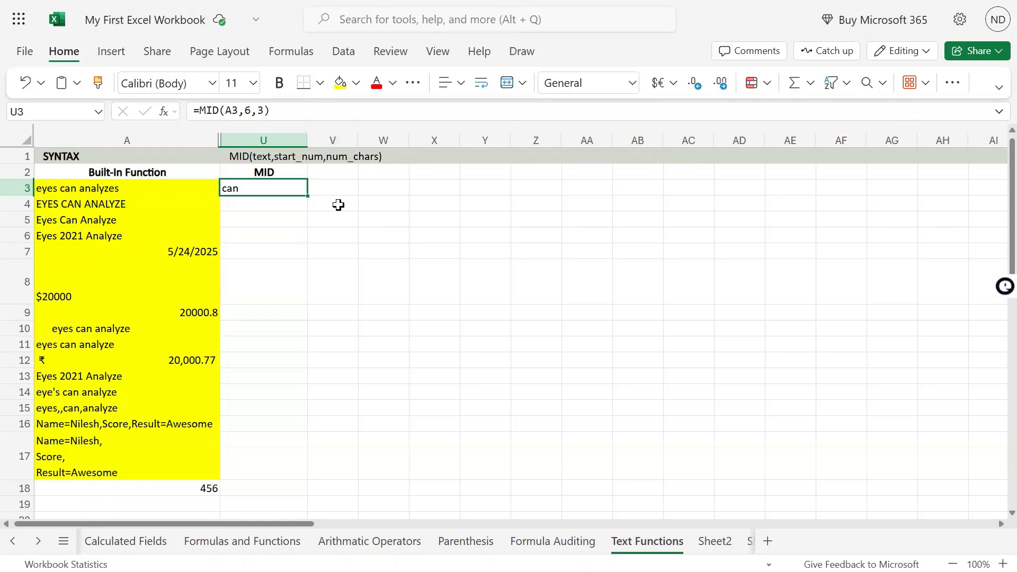
key(F2)
key(Left)
key(Left)
key(Left)
key(Left)
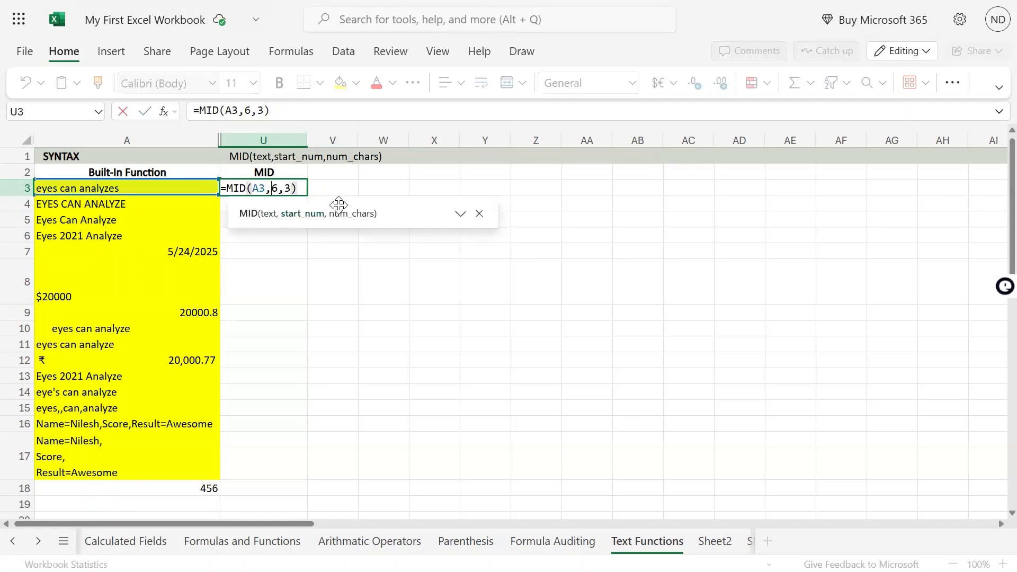
key(BackSpace)
text(1)
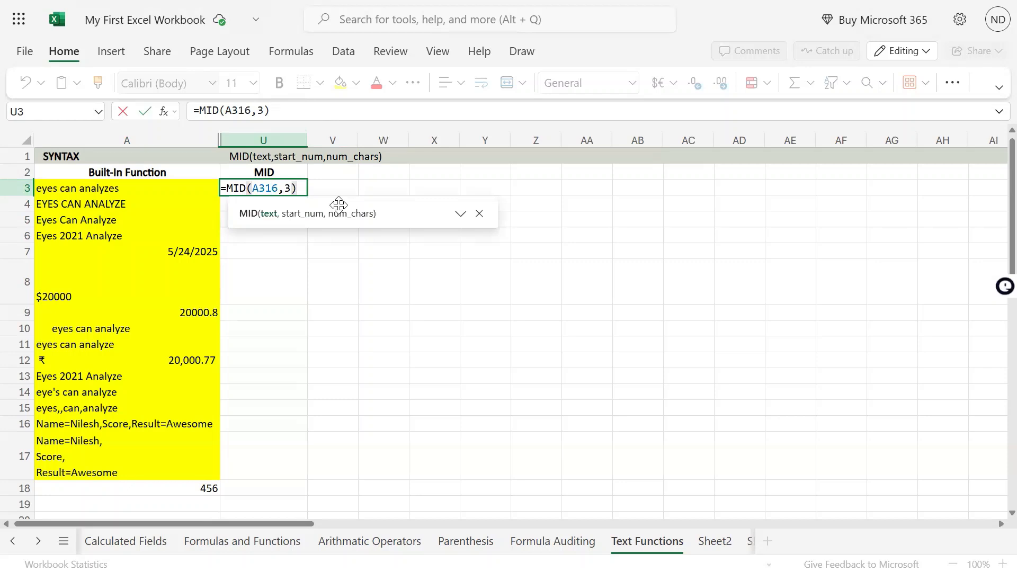
key(BackSpace)
text(,)
key(Return)
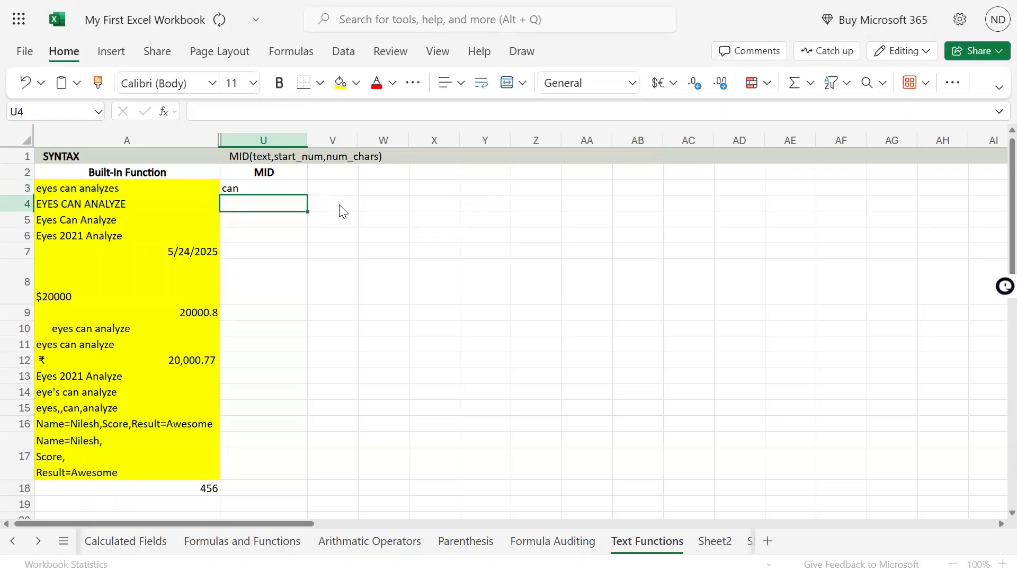
key(ctrl+z)
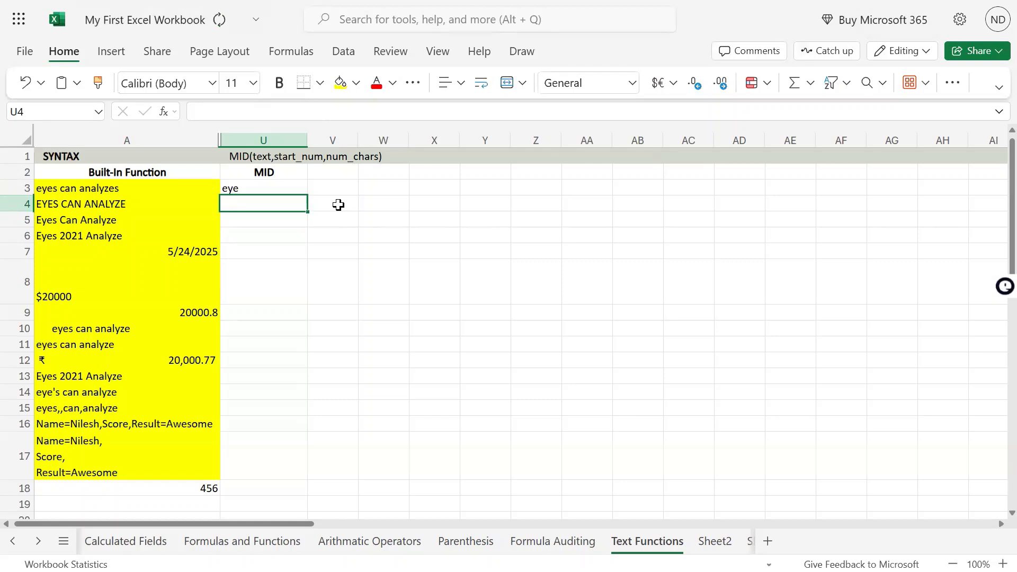
key(F2)
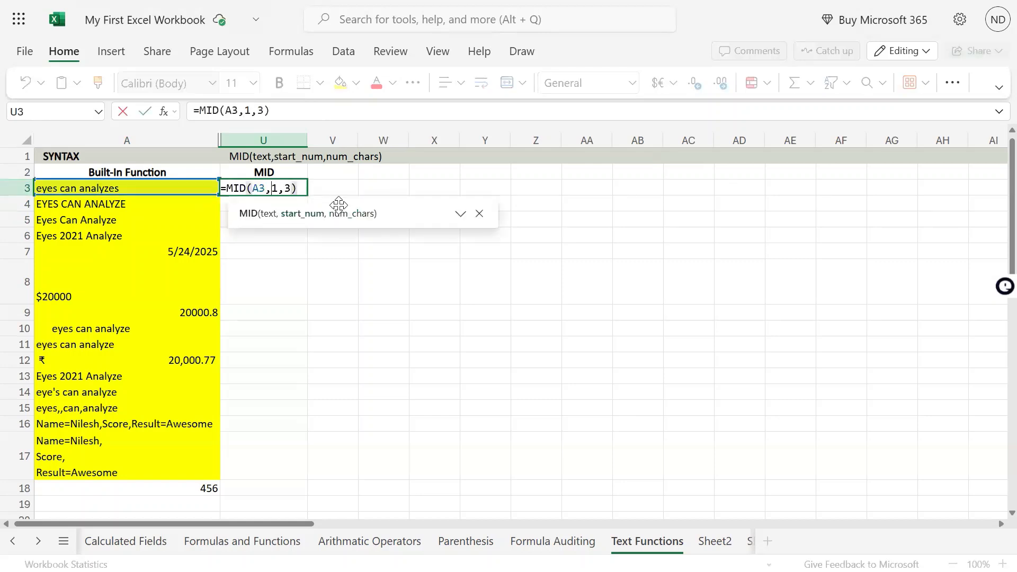
key(Escape)
- Copy the MID formula from U3 into U4
key(ctrl+c)
key(Down)
key(ctrl+v)
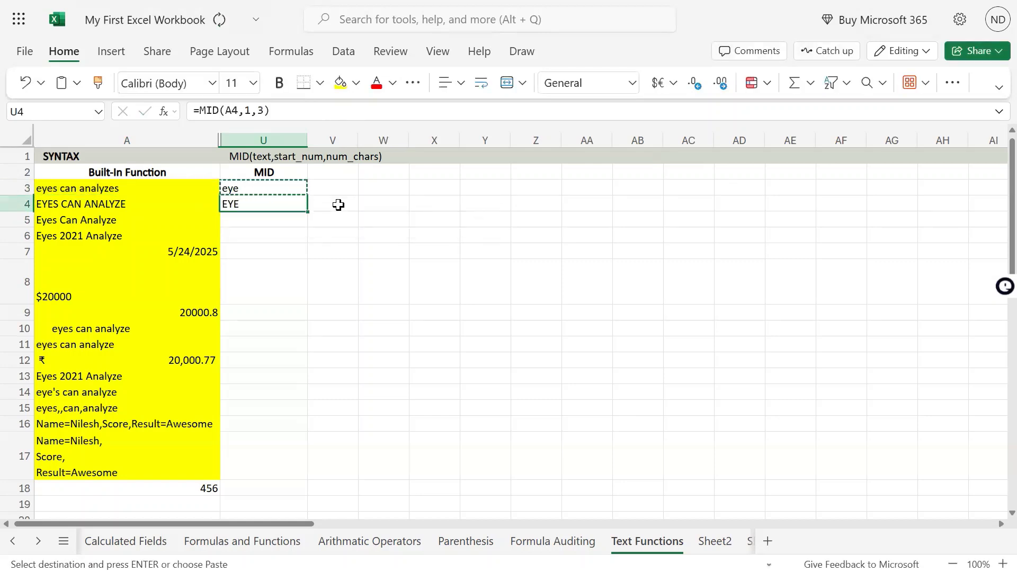
- Set the MID formula in U4 to start at position 2 and return 6 characters
key(F2)
key(Left)
key(Left)
key(Left)
key(BackSpace)
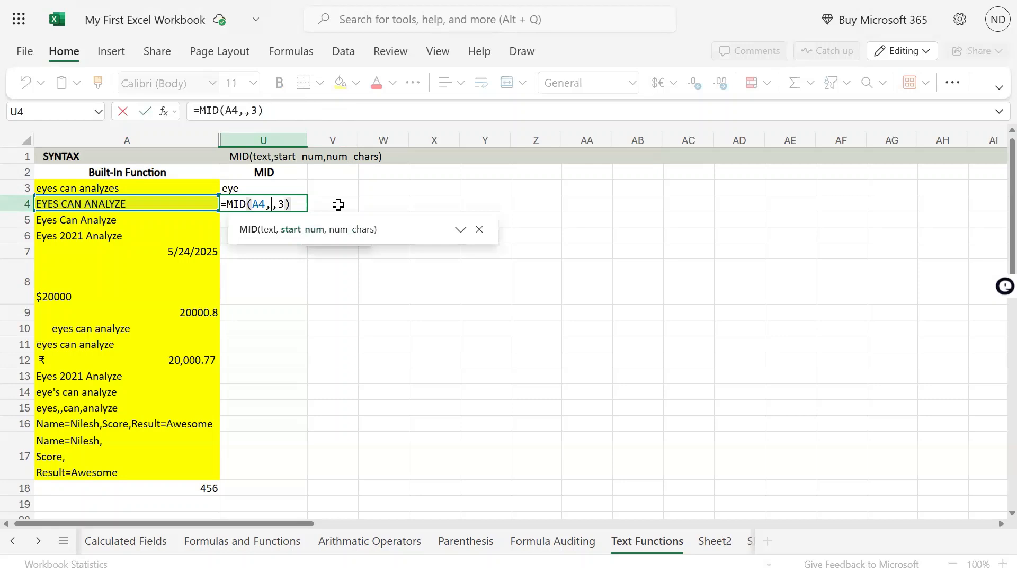
text(2)
key(Right)
key(Delete)
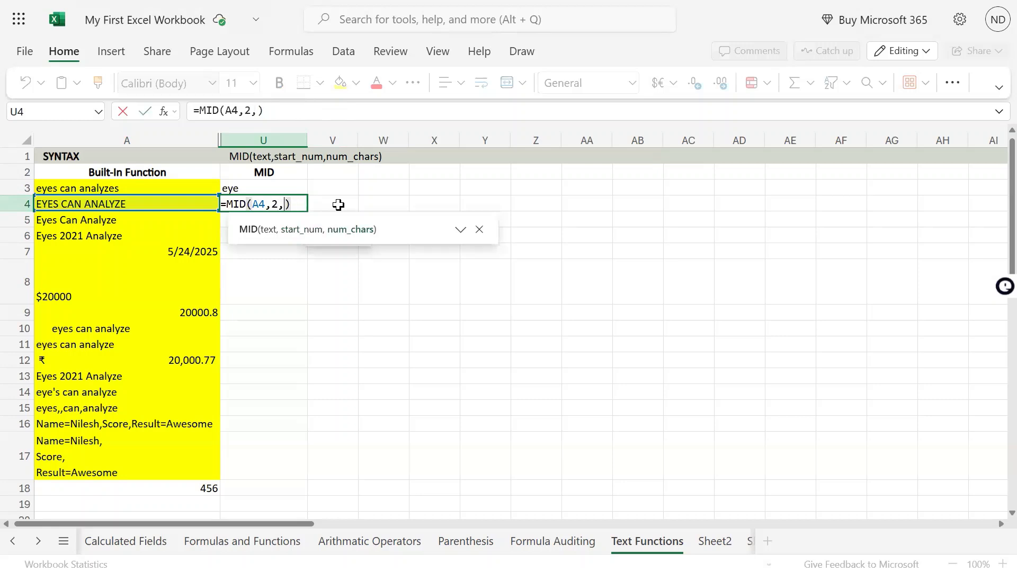
text(6)
key(Return)
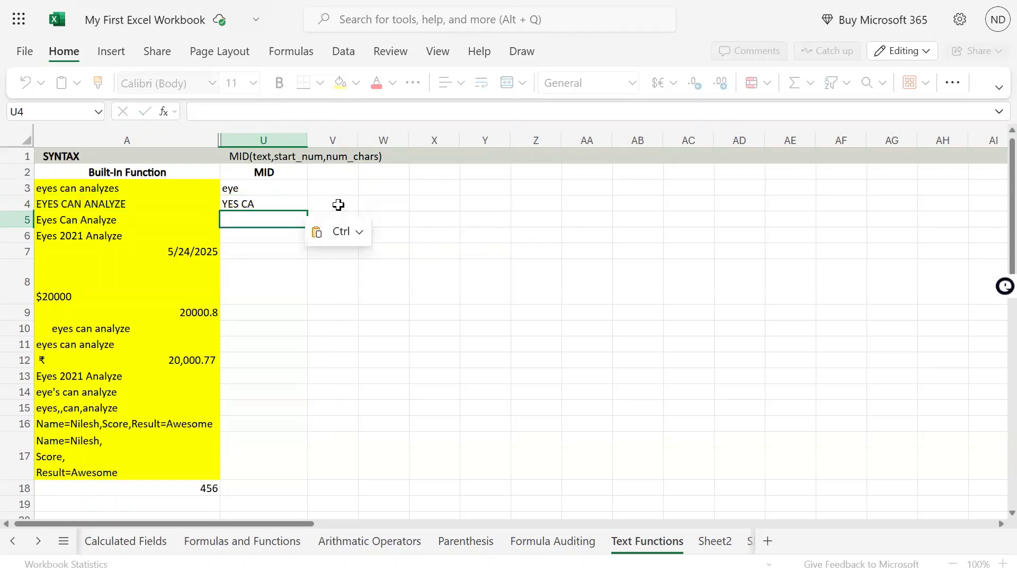
- Review the start_num and num_chars arguments of the MID formula in U4
key(Up)
key(Left)
key(Right)
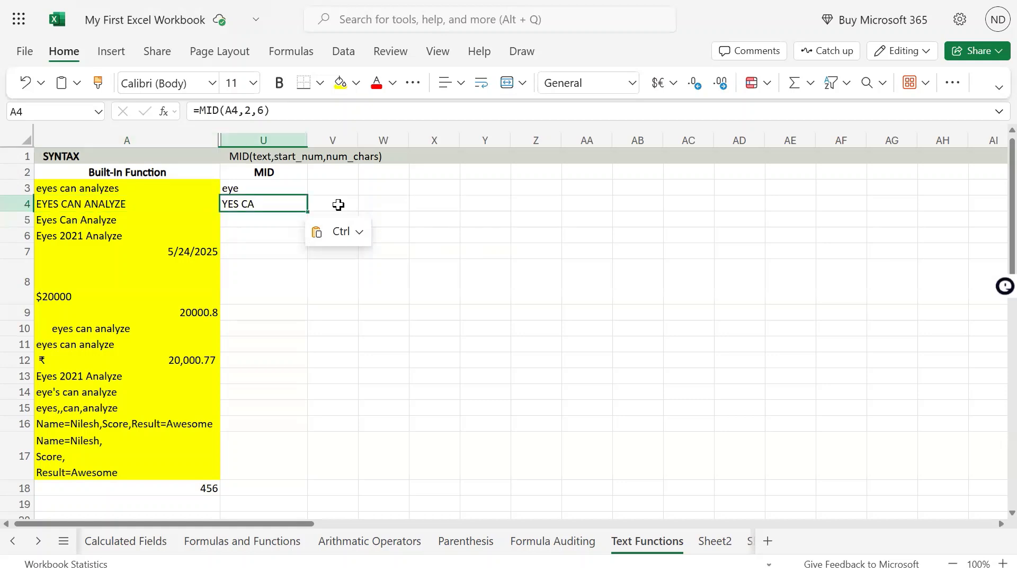
key(F2)
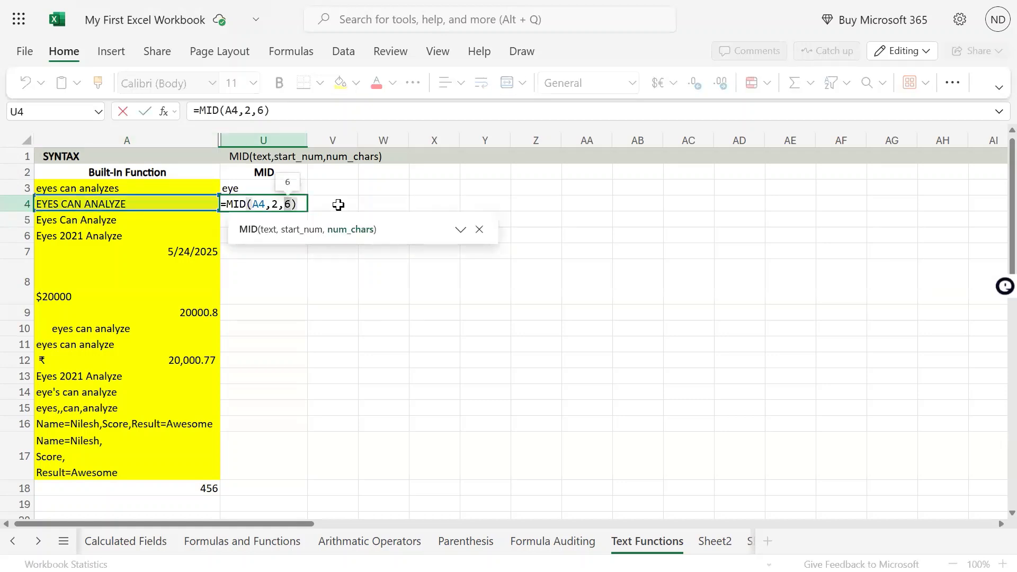
key(Left)
key(Left)
key(Return)
key(Up)
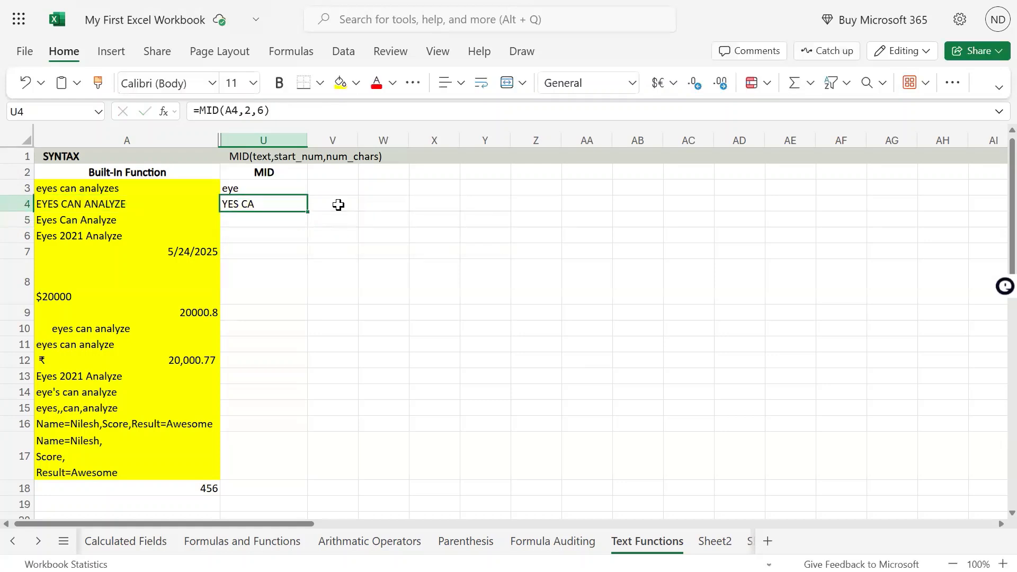
- Examine the text in A4 character by character, from the second character onward, against the MID arguments
key(Left)
key(F2)
key(Left)
key(Left)
key(Left)
key(Left)
key(Left)
key(Left)
key(Left)
key(Left)
key(Left)
key(Left)
key(Left)
key(Left)
key(Left)
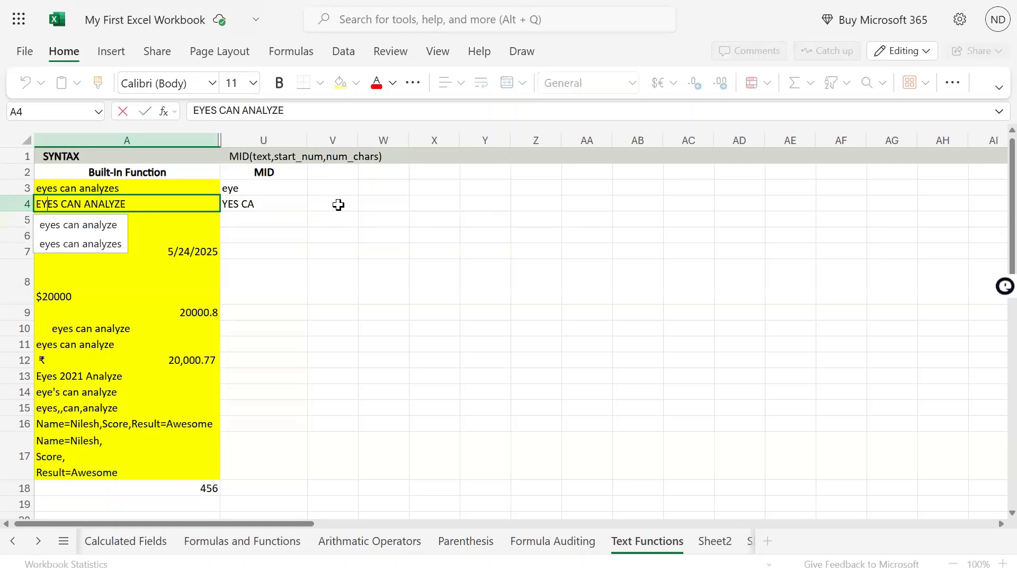
key(shift+Right)
key(shift+Right)
key(shift+Right)
key(shift+Right)
key(shift+Right)
key(shift+Right)
key(shift+Right)
key(shift+Left)
key(Left)
key(Right)
key(Right)
key(Right)
key(Escape)
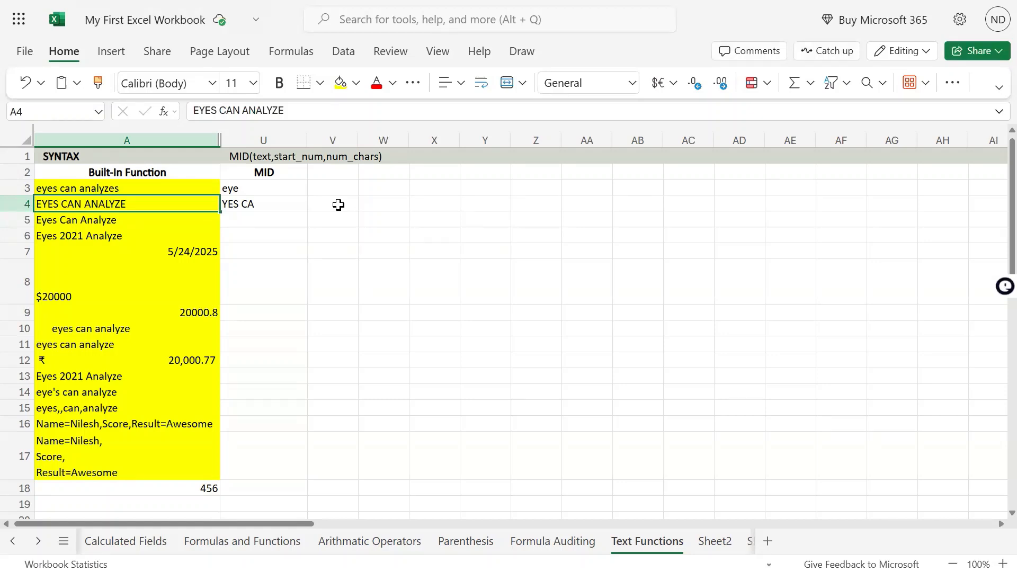
- Copy the MID formula from U4 into U6
key(Right)
key(Down)
key(Down)
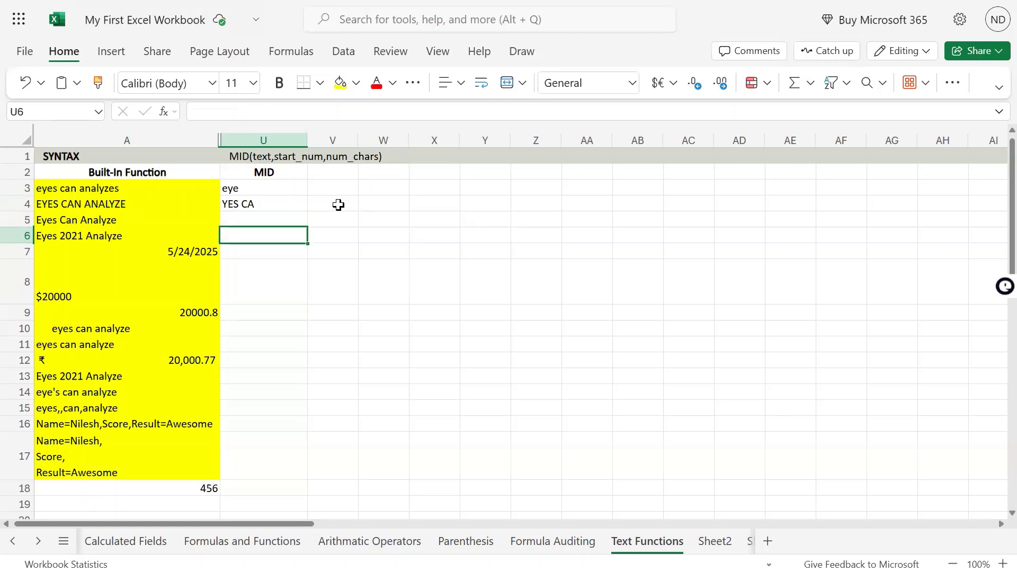
key(F2)
key(Escape)
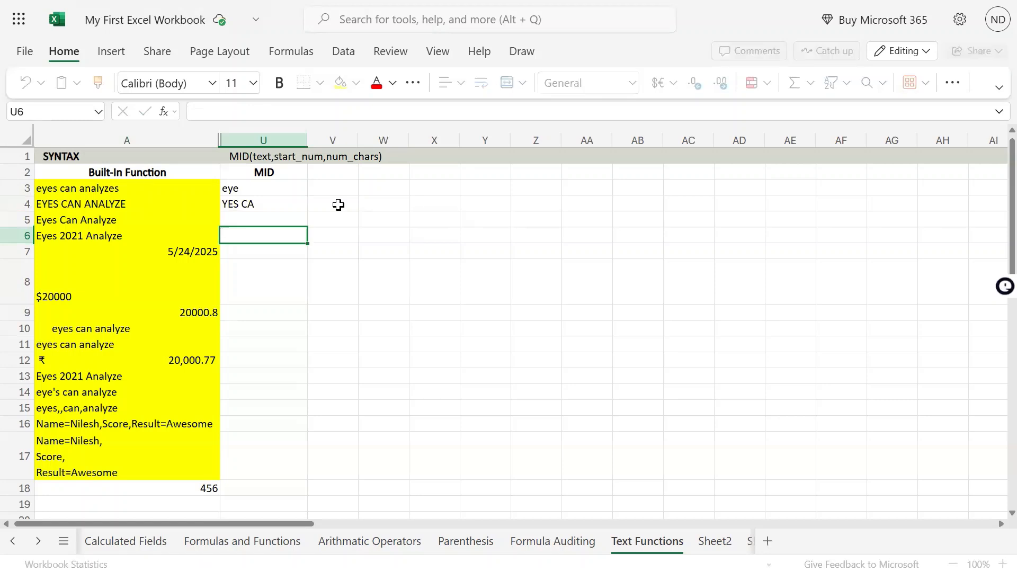
key(Up)
key(Up)
key(ctrl+c)
key(Down)
key(Down)
key(ctrl+v)
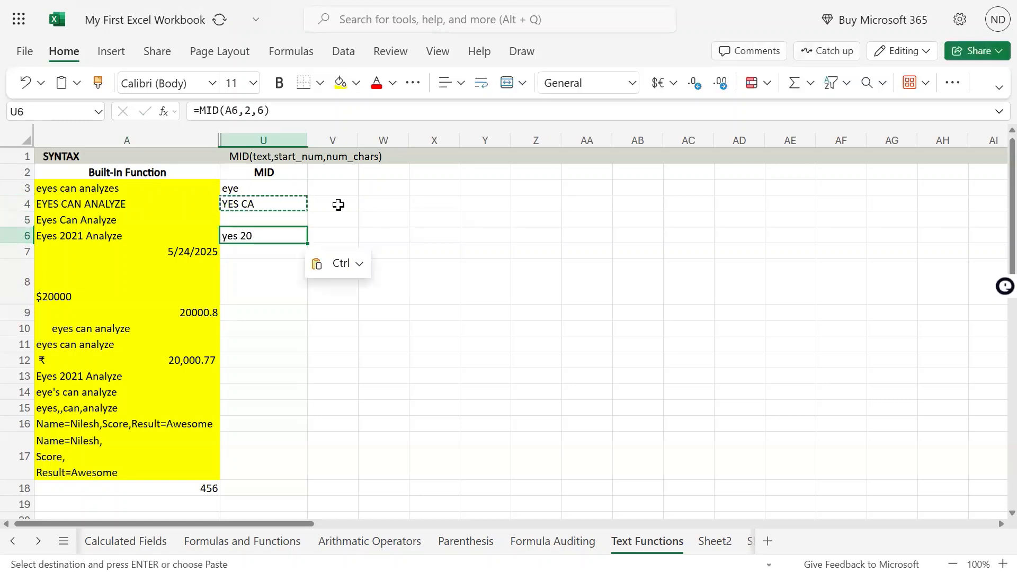
- Set the MID formula in U6 to start at position 6 and return 4 characters
key(F2)
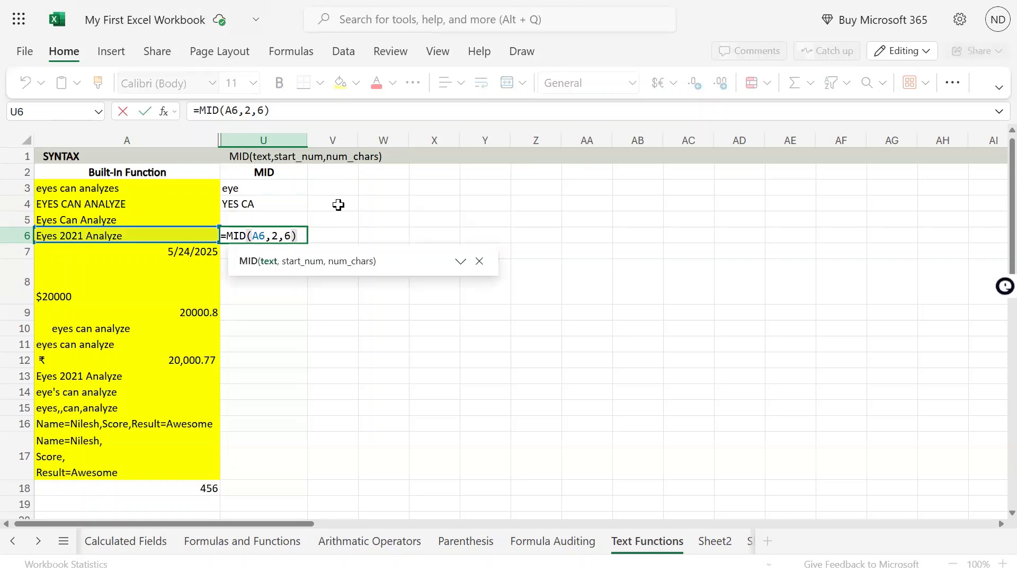
key(Right)
key(Delete)
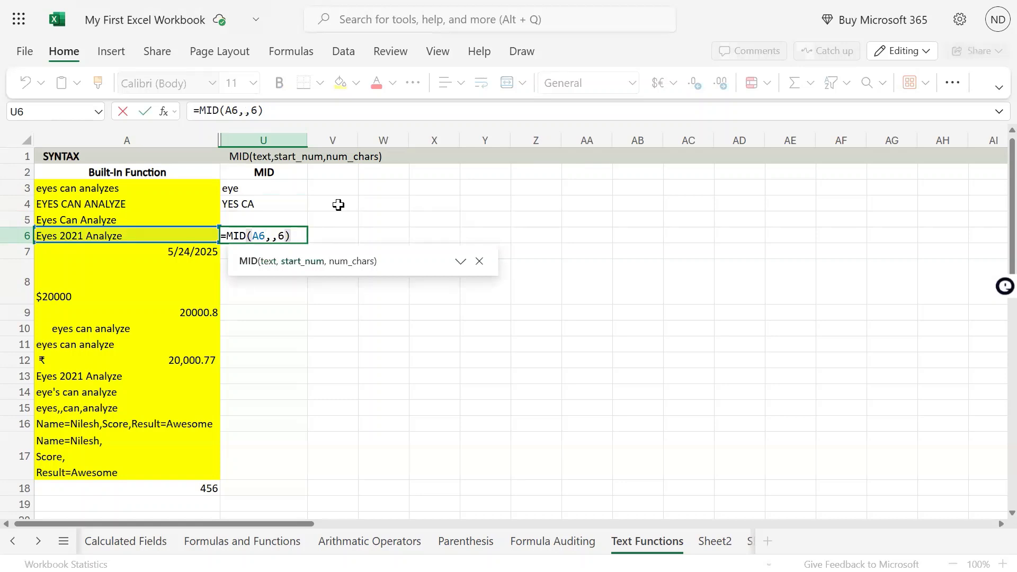
text(6)
key(Right)
key(Delete)
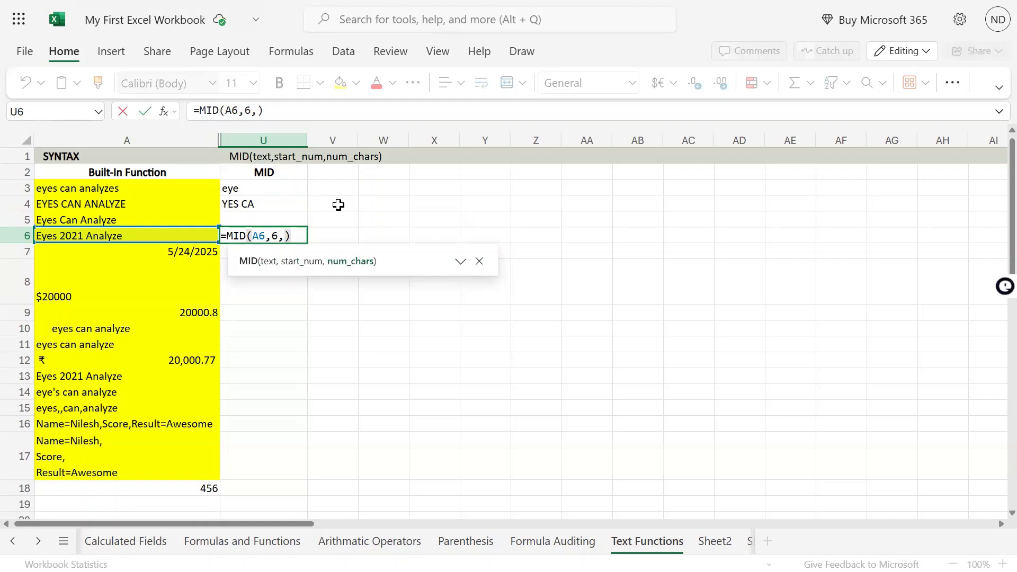
text(4)
key(Return)
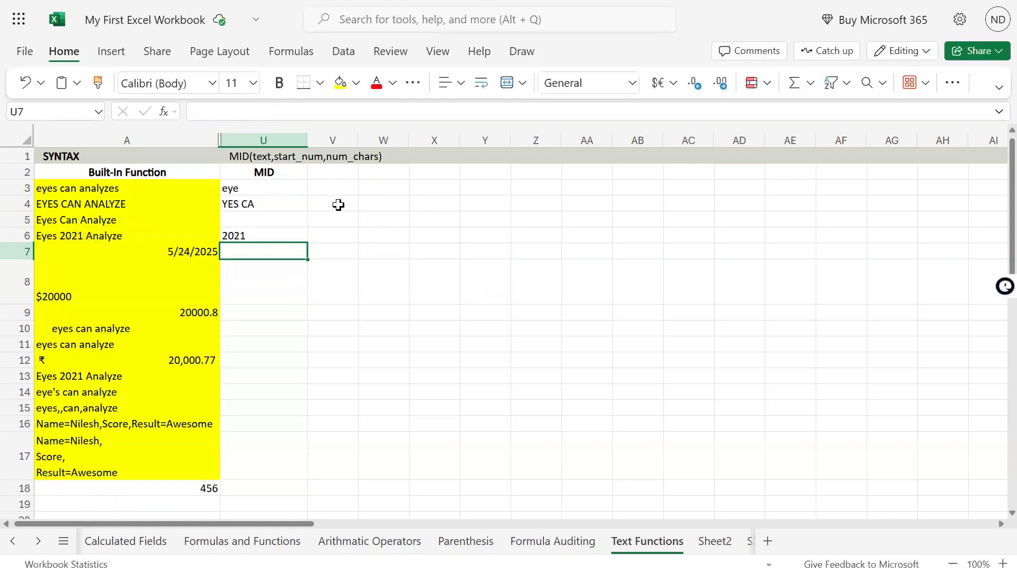
- Review the source text in A6 and the arguments of the MID formula in U6
key(Up)
key(Home)
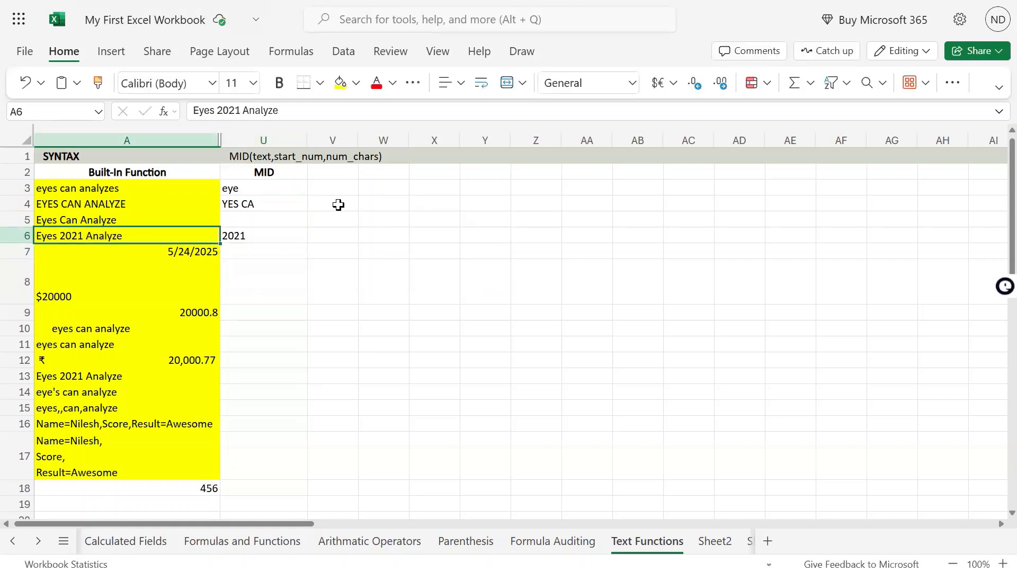
key(Right)
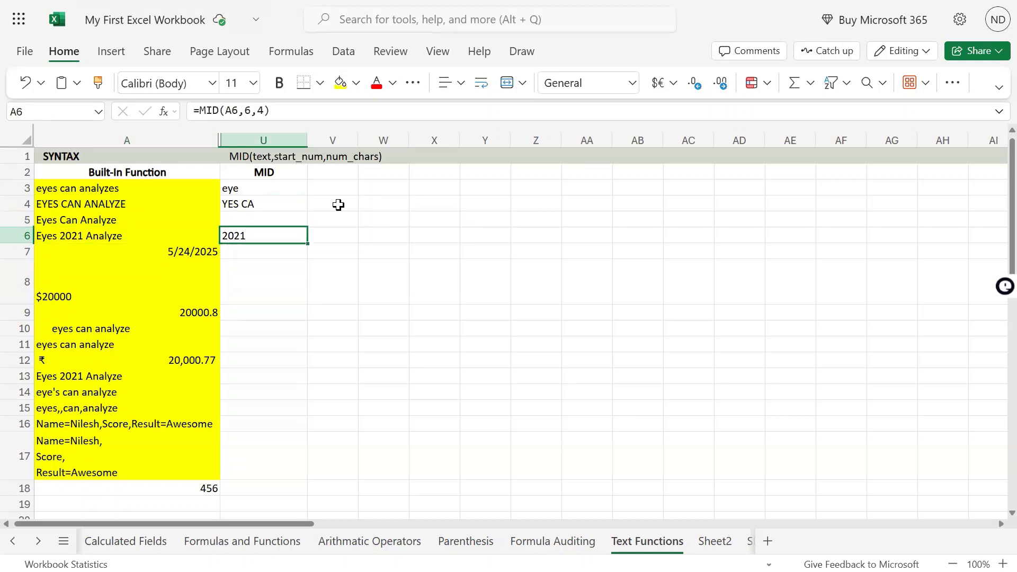
key(F2)
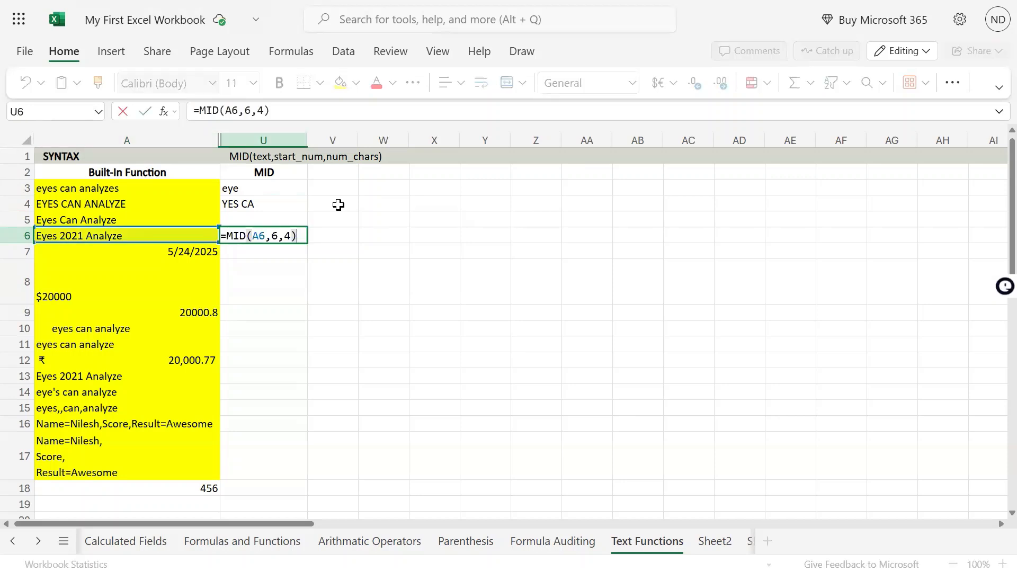
key(Left)
key(Left)
key(Left)
key(Left)
key(Left)
key(Left)
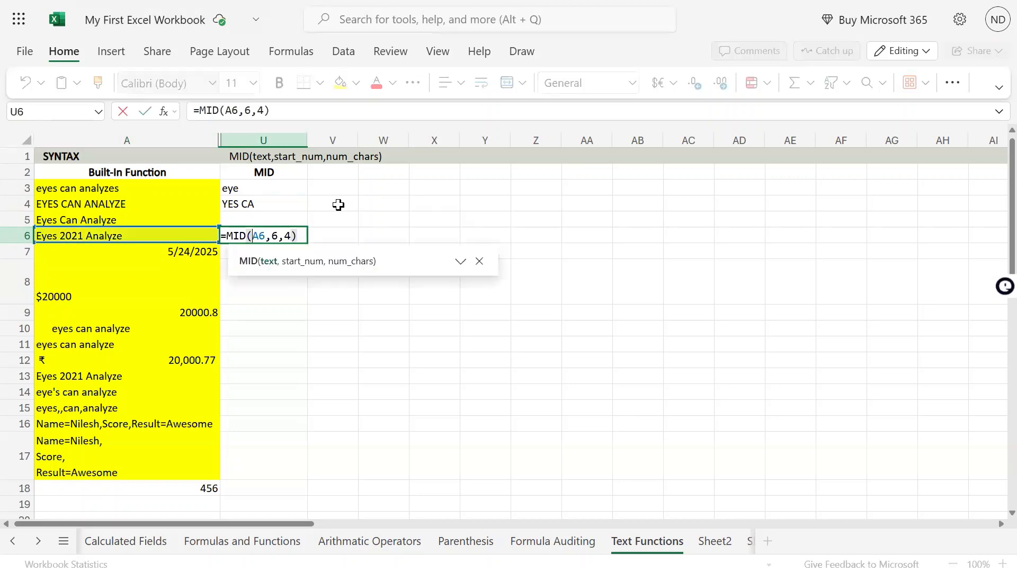
key(Escape)
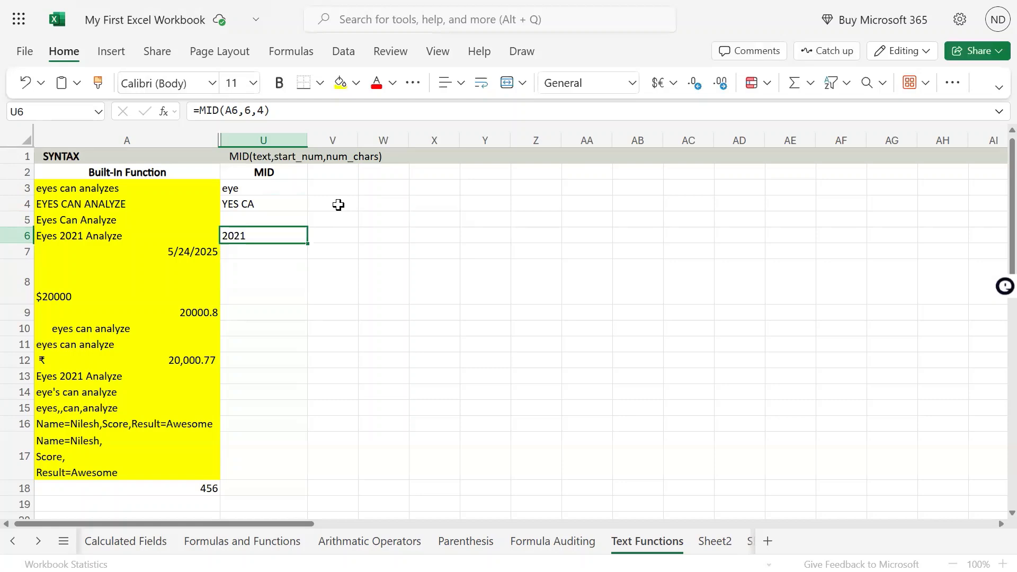
- Wrap the MID formula in U6 in the VALUE function, as =VALUE(MID(A6,6,4))
key(F2)
key(Left)
key(Left)
key(Left)
key(Left)
key(Left)
key(Left)
key(Left)
key(Left)
key(Left)
key(Left)
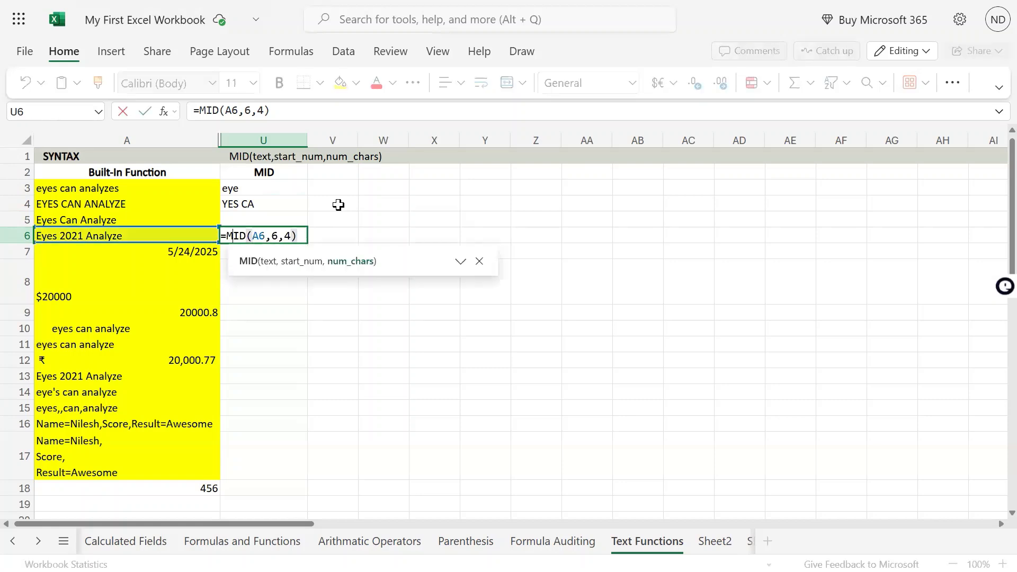
text(value()
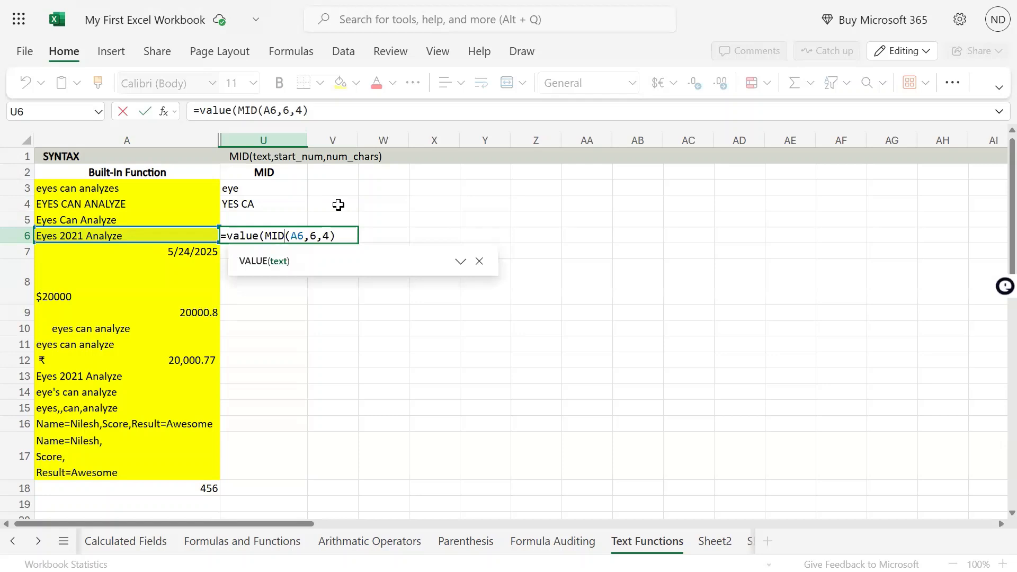
key(End)
text())
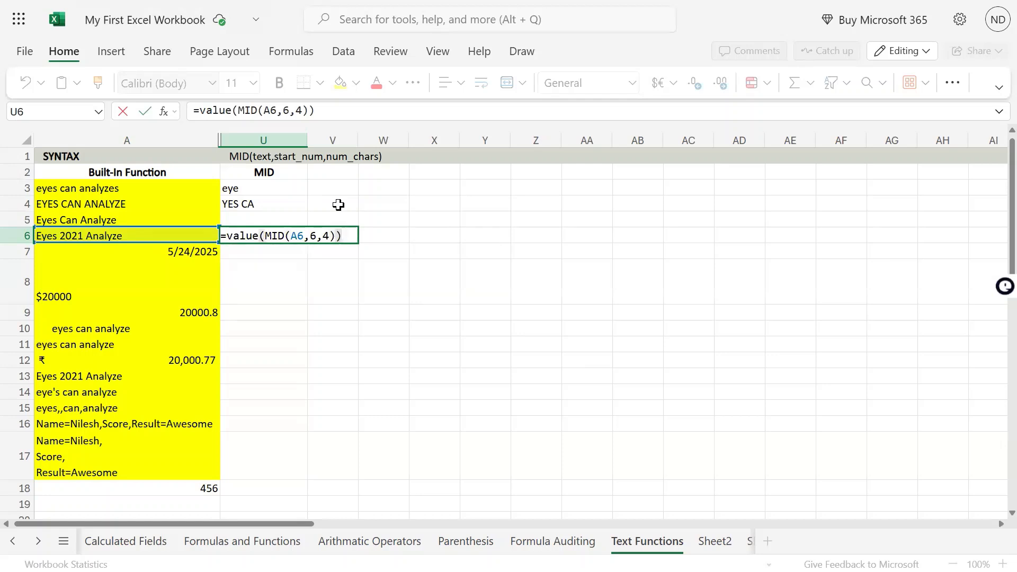
key(Return)
key(Up)
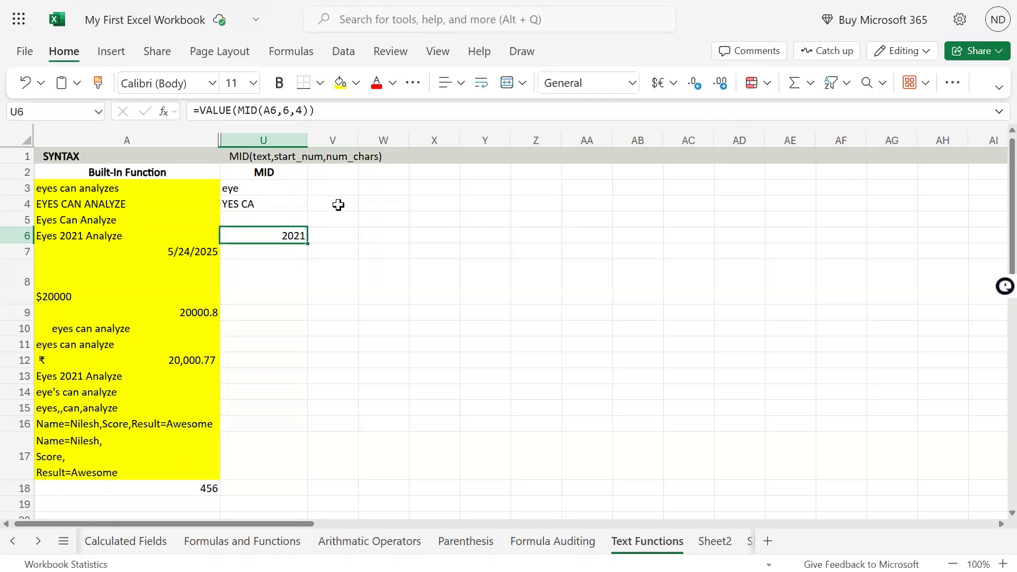
- Undo the VALUE wrapper in U6 and review the plain MID formula
key(ctrl+z)
key(F2)
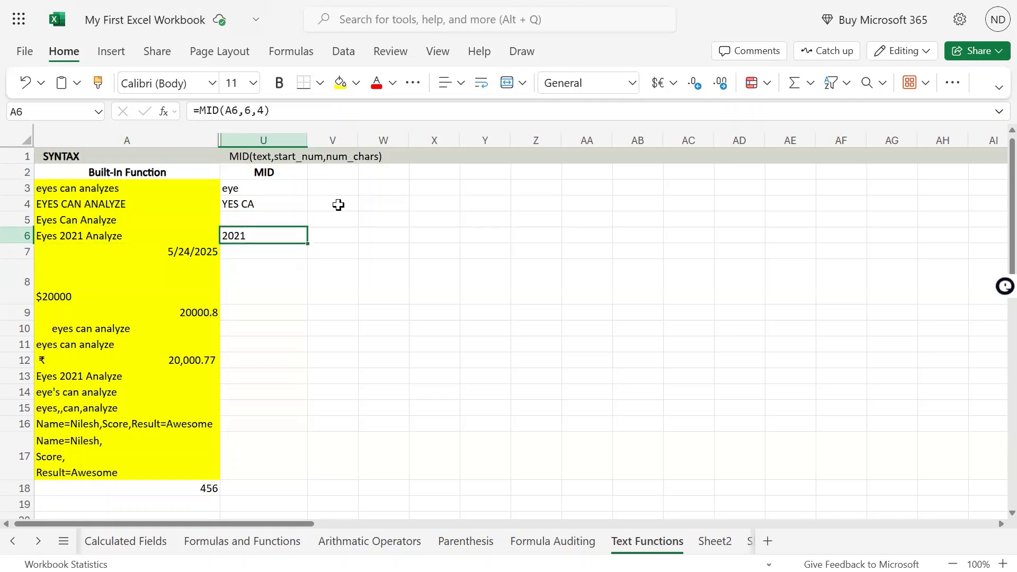
key(shift+Left)
key(shift+Left)
key(shift+Left)
key(shift+Left)
key(shift+Left)
key(shift+Left)
key(shift+Left)
key(shift+Left)
key(shift+Left)
key(shift+Left)
key(shift+Left)
key(shift+Left)
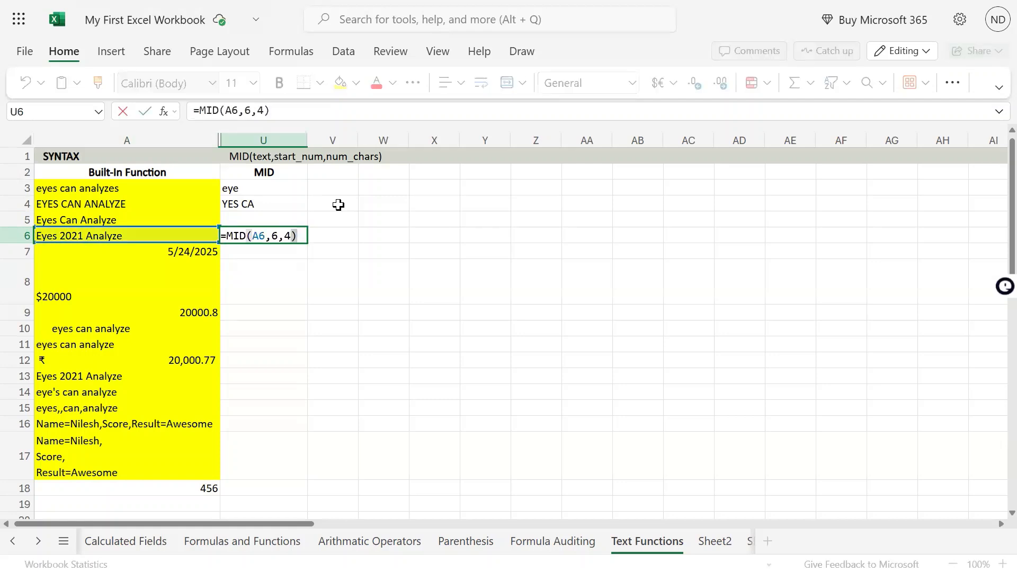
key(Return)
key(Up)
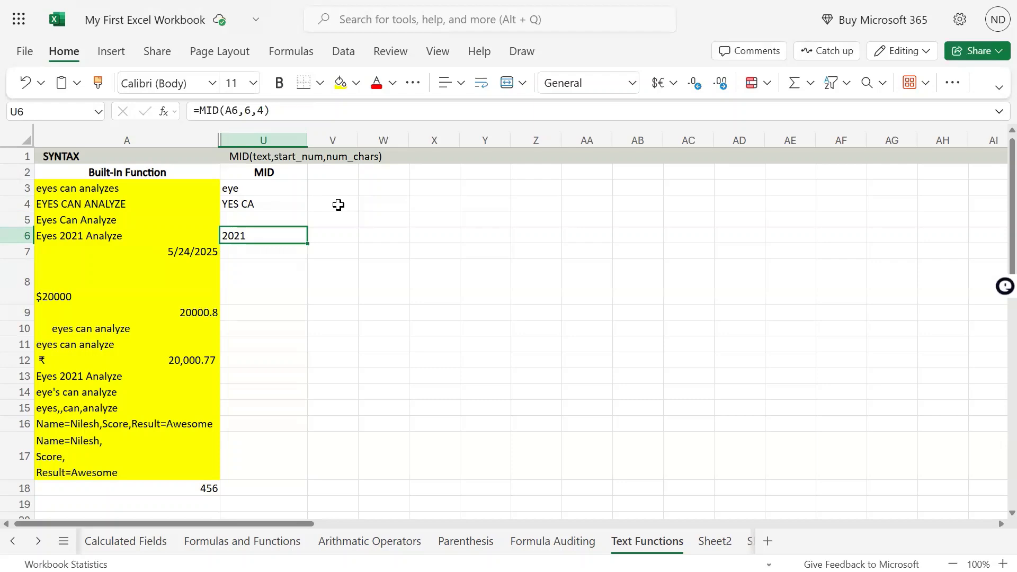
- Compare the source text in A6 with the MID formula in U6 and look over the rows below
key(Left)
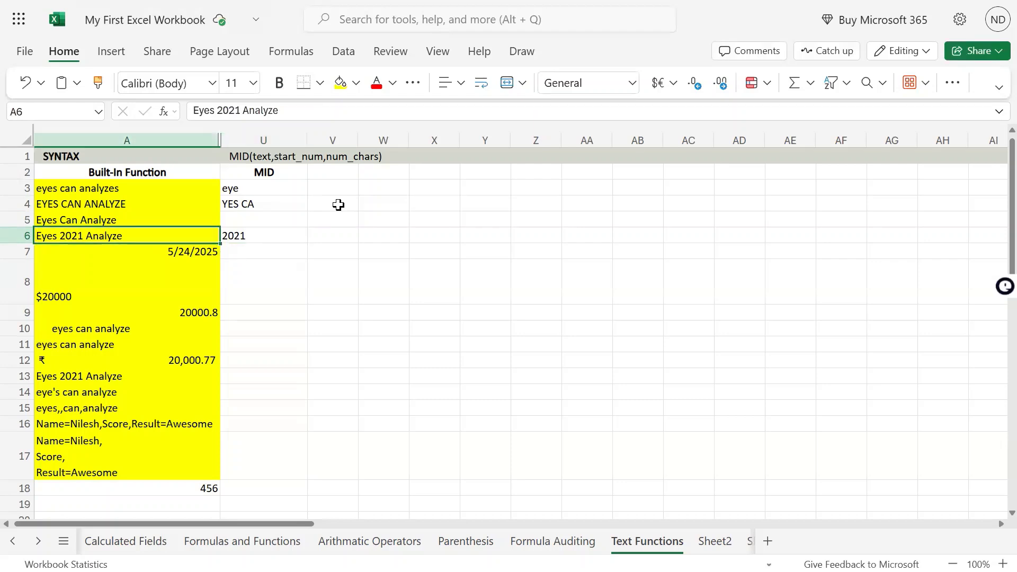
key(Right)
key(Left)
key(Right)
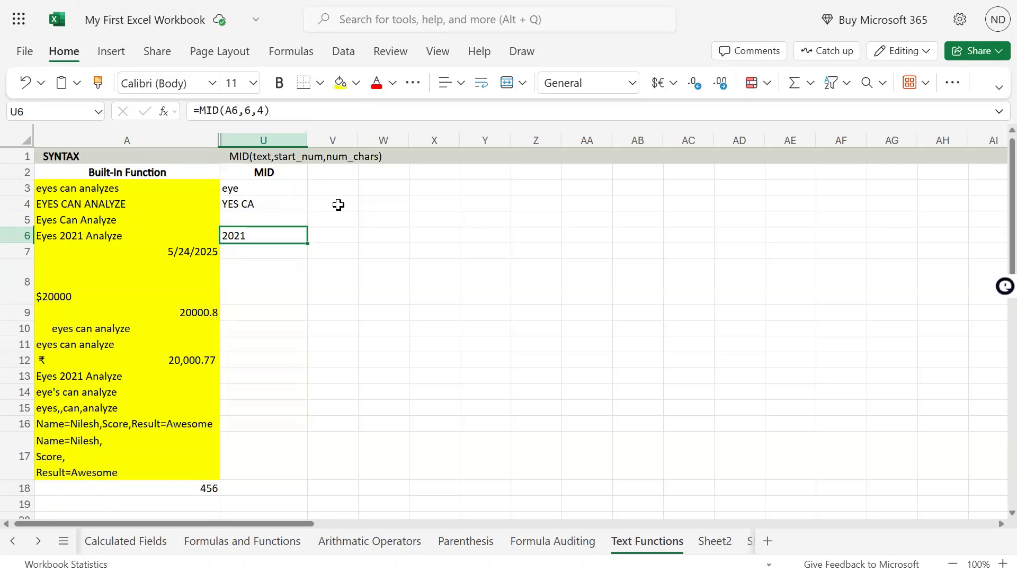
key(Left)
key(Right)
key(Left)
key(Right)
key(Down)
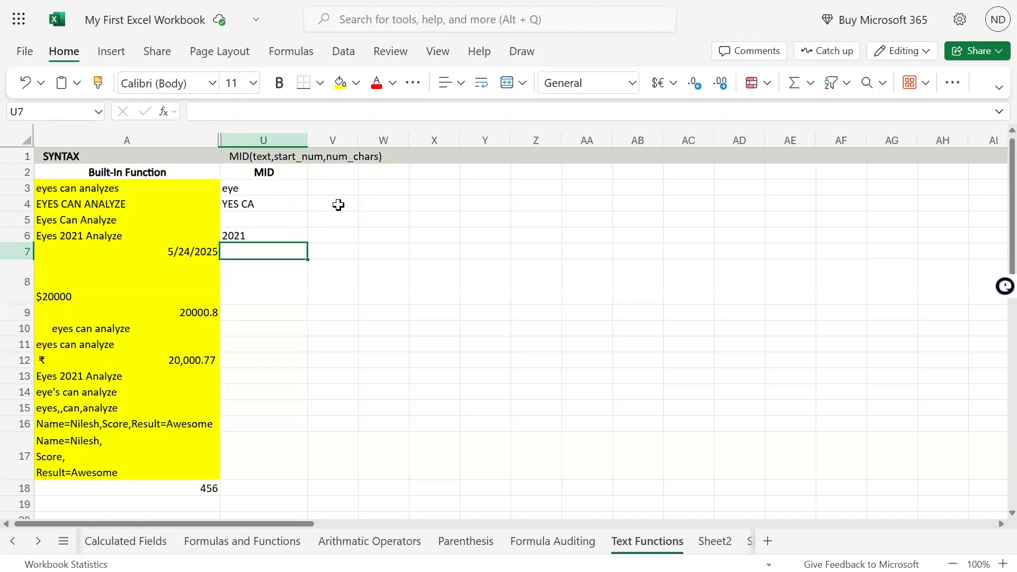
key(Down)
key(Down)
key(Up)
key(Up)
key(Up)
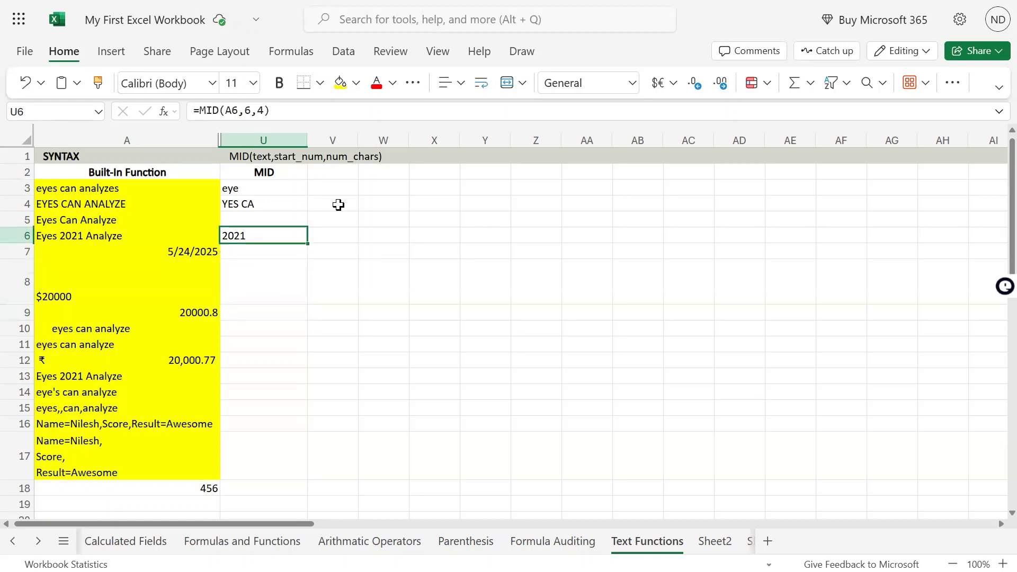
- Copy the MID formula from U6 into U7
key(Down)
key(Up)
key(ctrl+c)
key(Down)
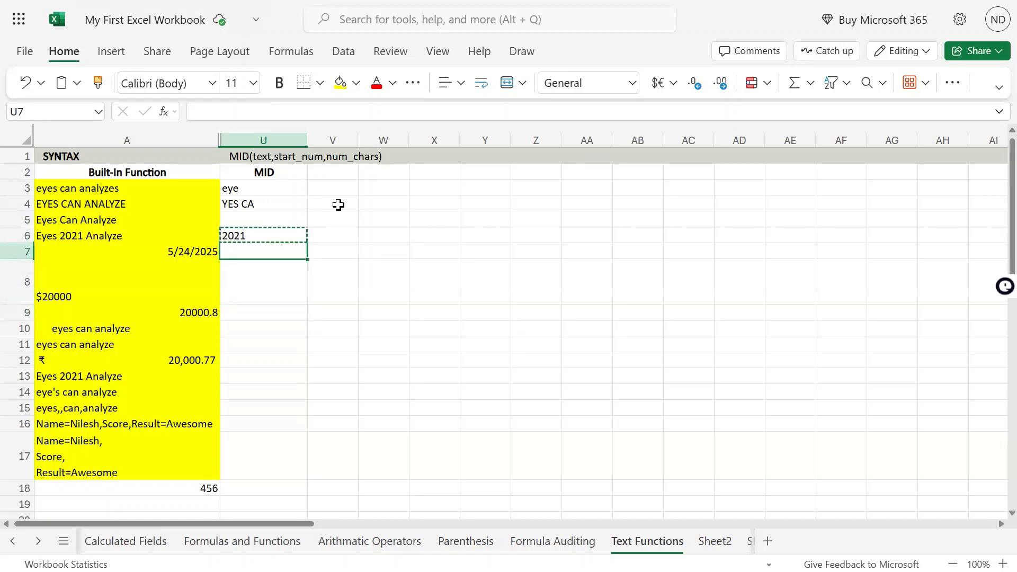
key(ctrl+v)
key(Up)
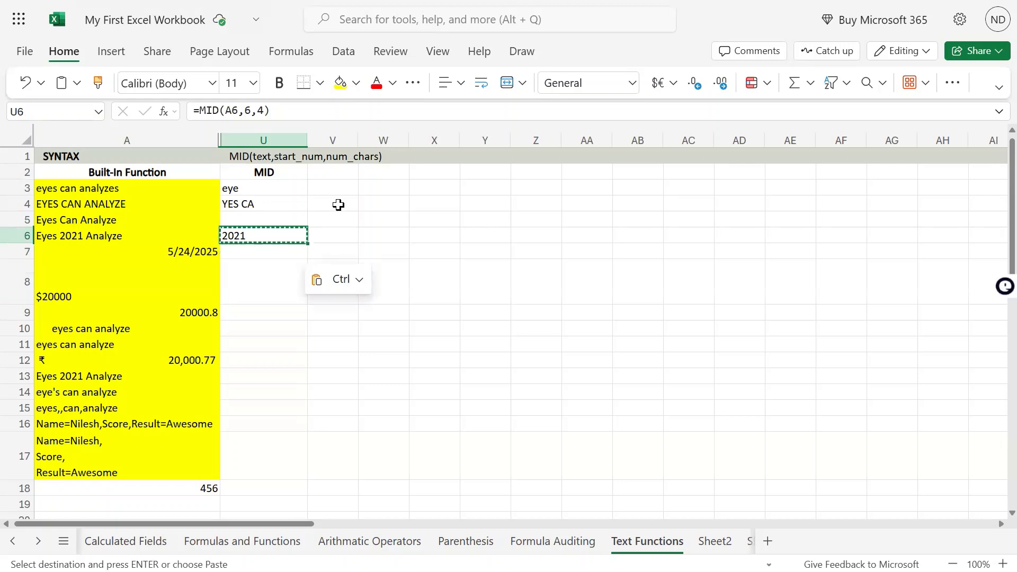
key(Down)
- Review the arguments of the MID formula in U7 and the date in A7 that it references
key(F2)
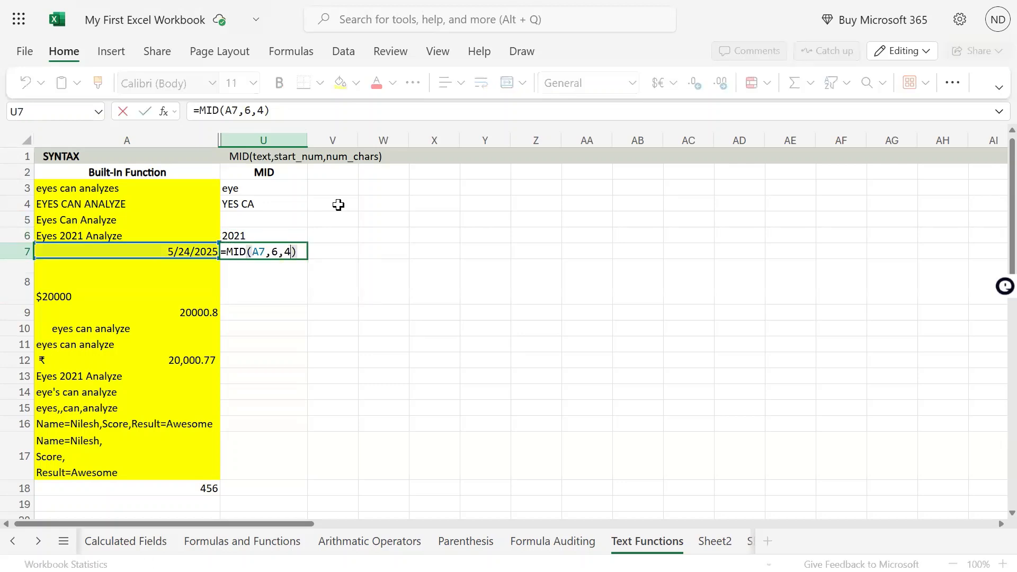
key(Left)
key(Left)
key(Left)
key(Left)
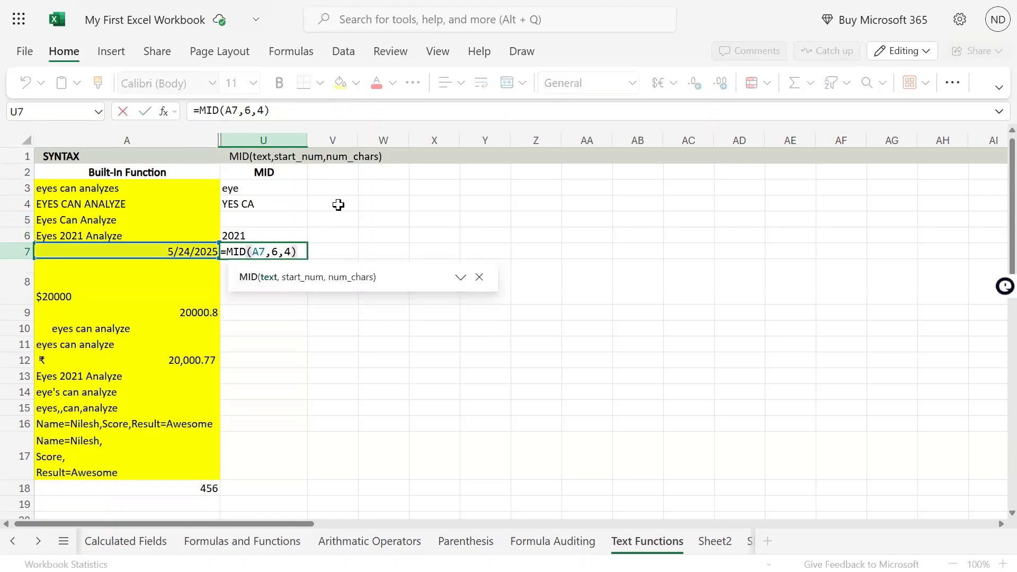
key(Escape)
key(Left)
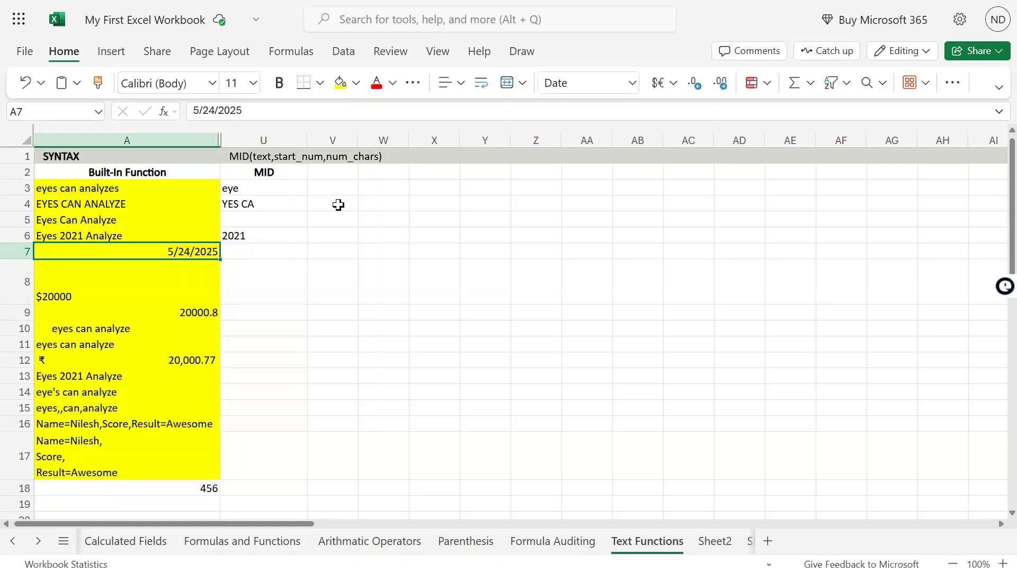
- Set the MID formula in U7 to start at position 2 and return 2 characters
key(Right)
key(F2)
key(Left)
key(Left)
key(Left)
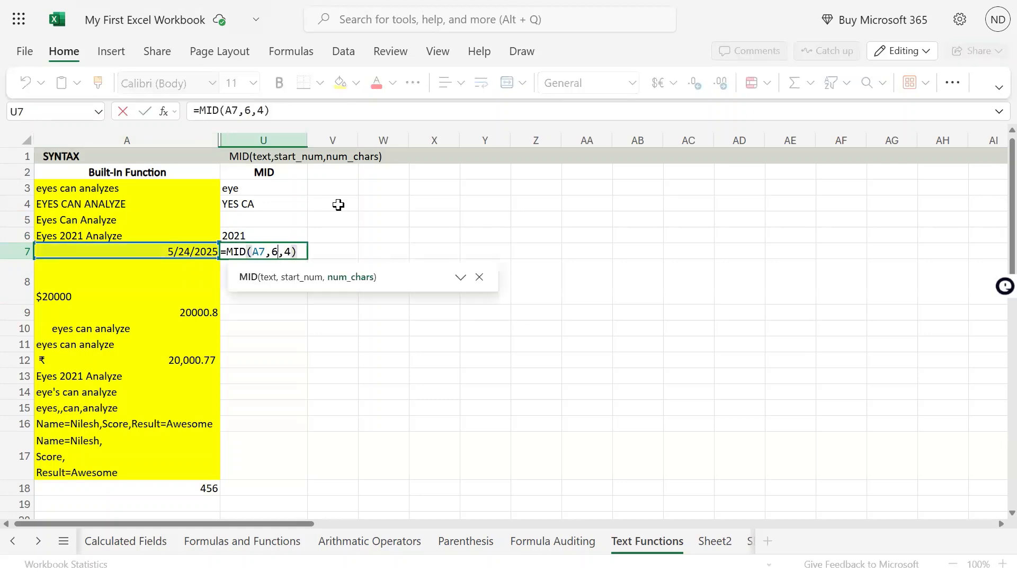
key(BackSpace)
text(2)
key(Right)
key(Right)
key(BackSpace)
text(1)
key(BackSpace)
text(2)
key(Return)
key(Up)
key(Left)
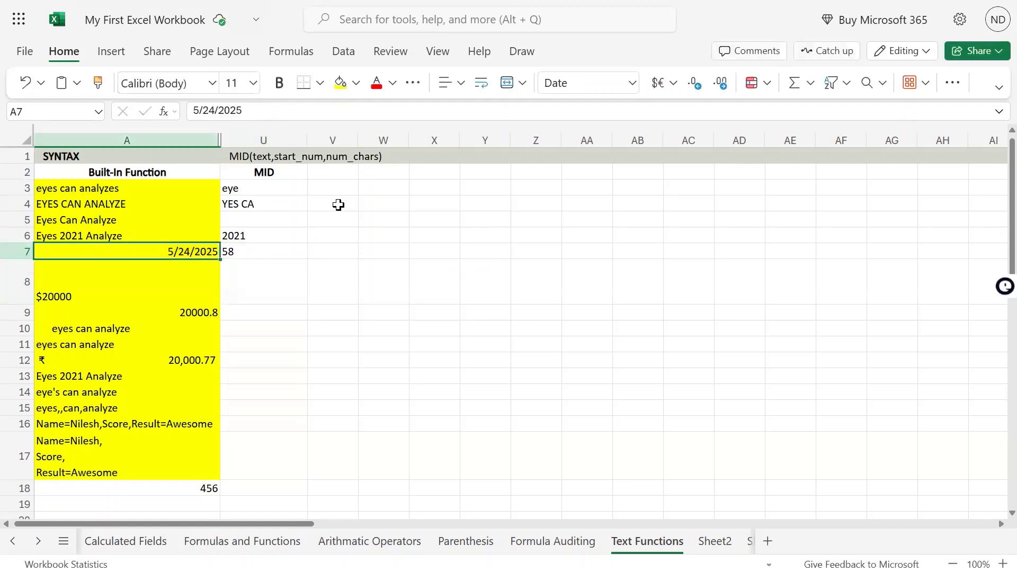
key(Right)
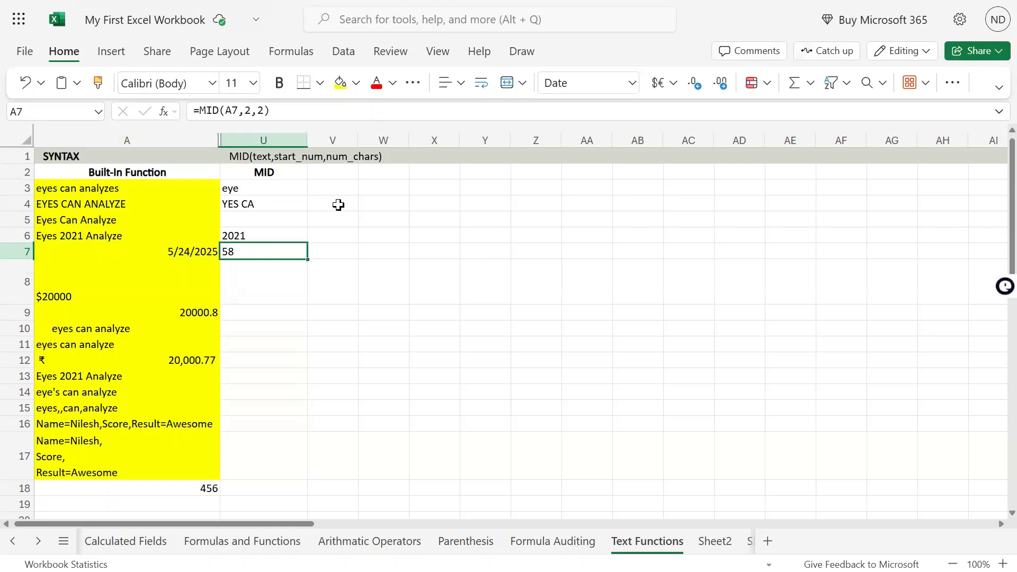
- Enter the formula =A7 in V7 to reference the date
key(Right)
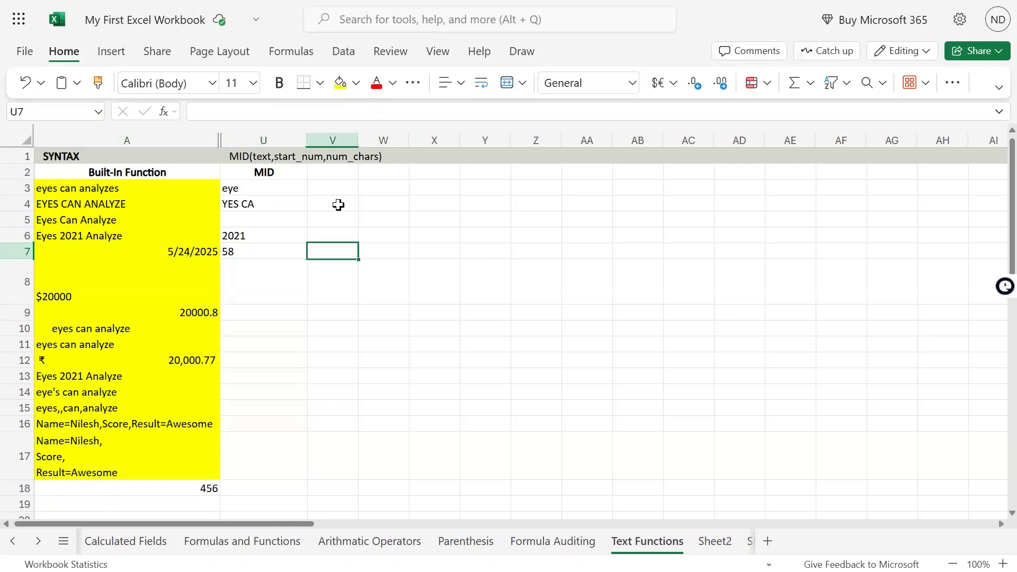
text(A7\)
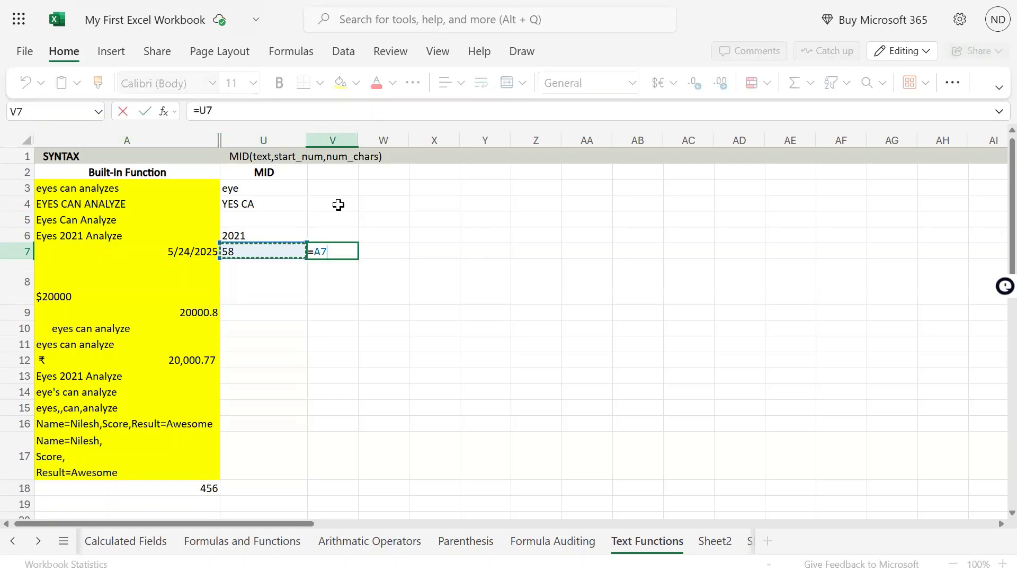
key(Return)
key(Up)
text(=A7)
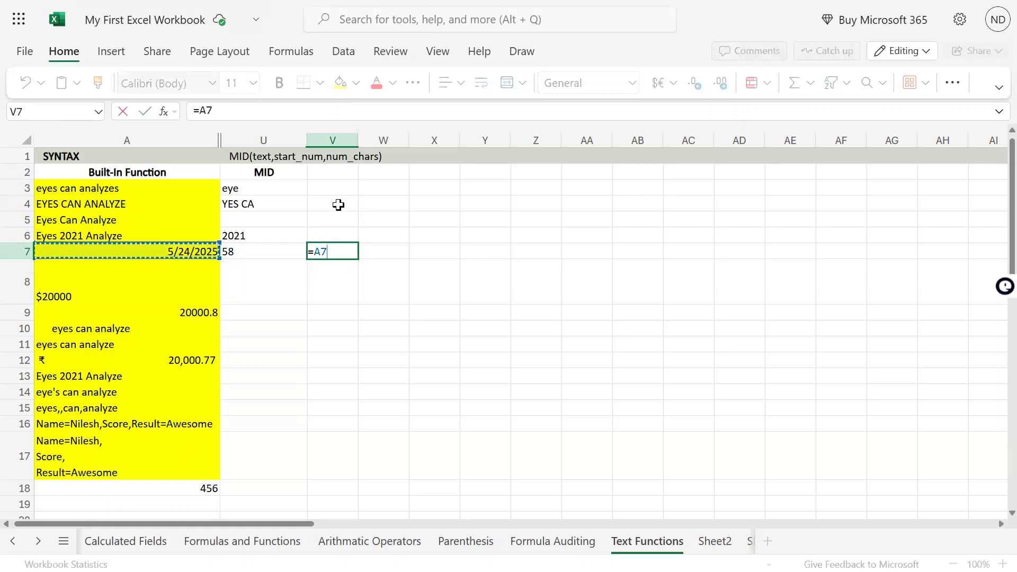
key(Return)
key(Up)
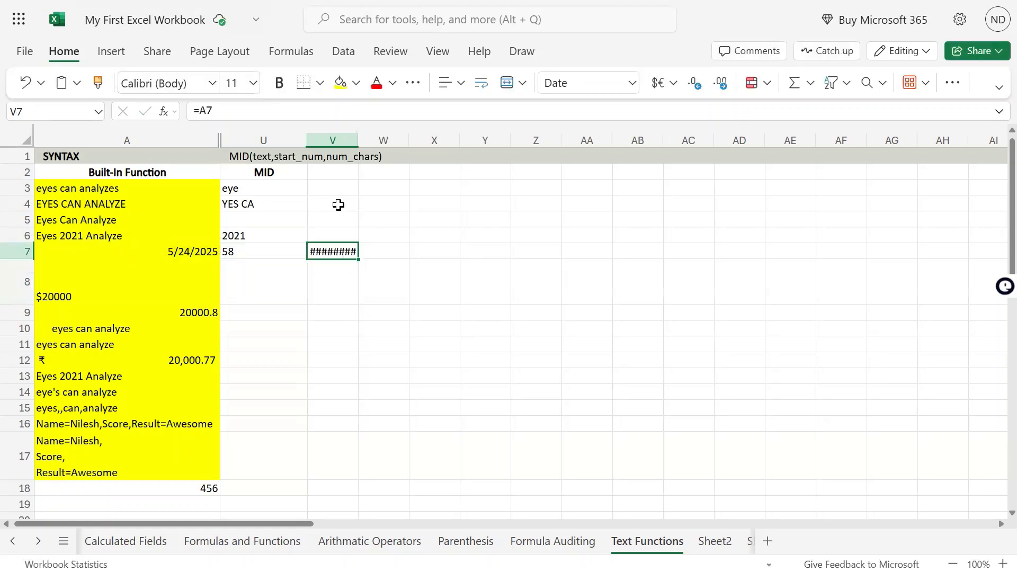
- Try to convert the date in A7 to a number with =VALUE(A7) in V7, and clear the cell
text(=value)
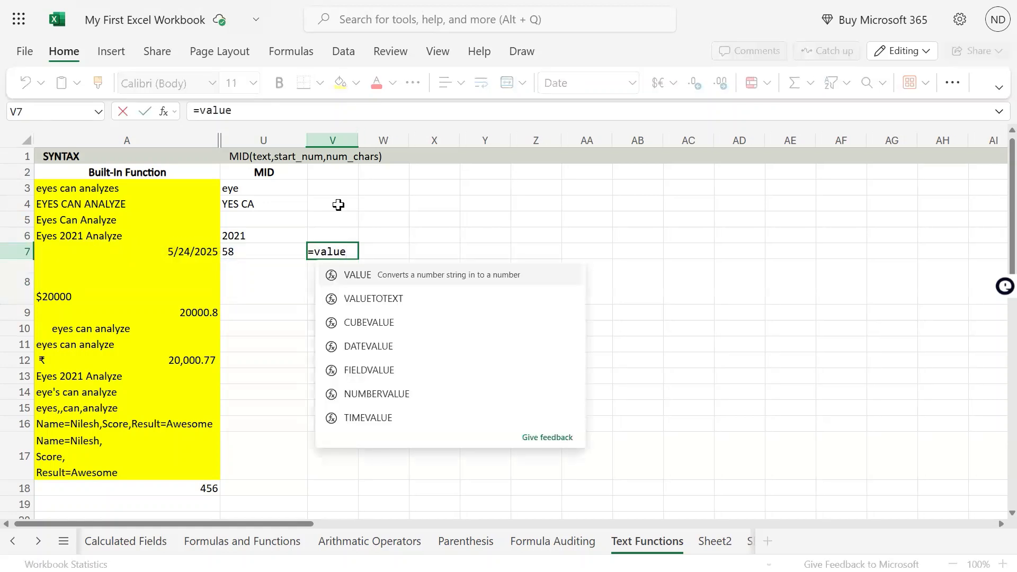
key(Tab)
text(A7)
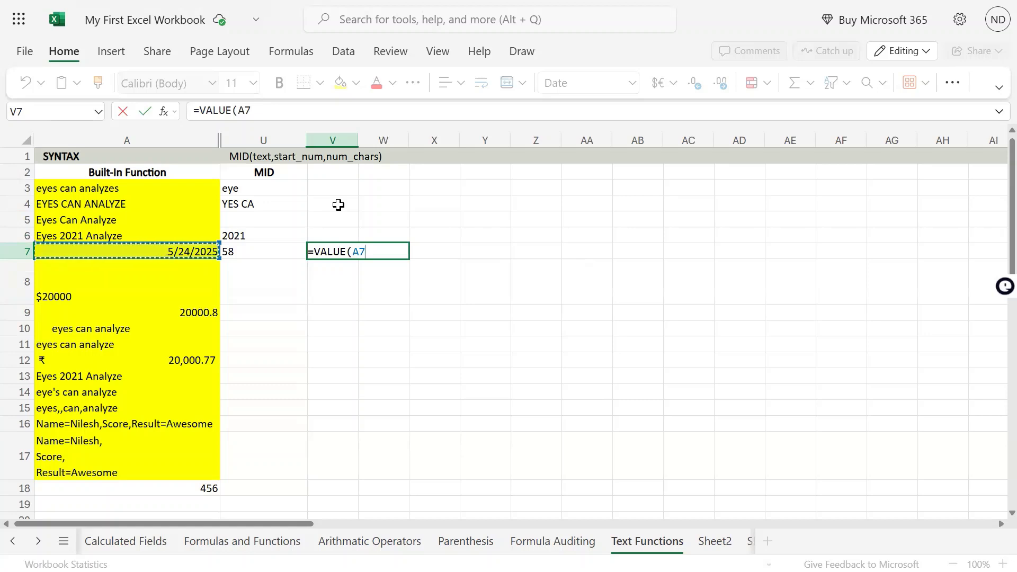
key(Return)
key(Up)
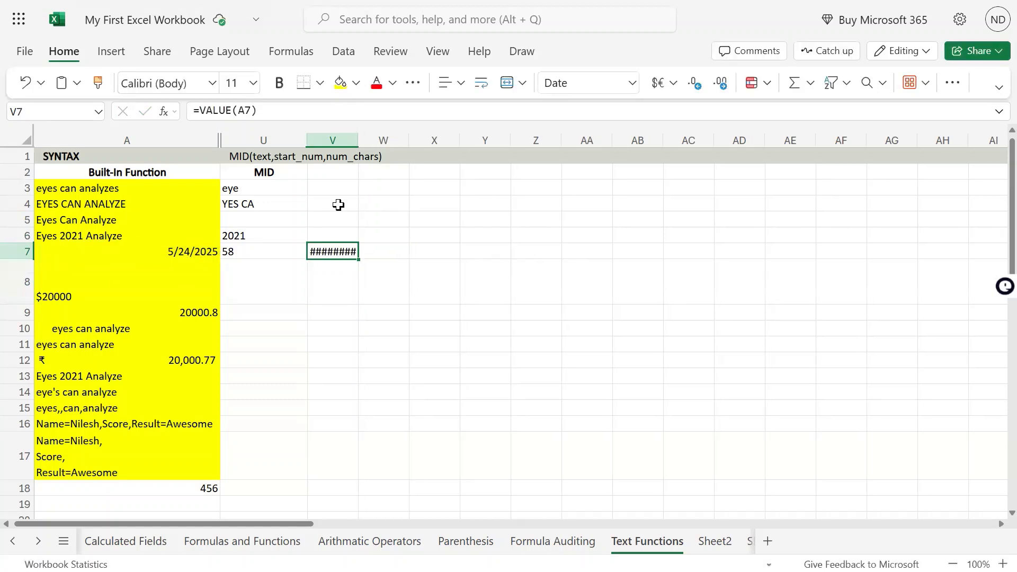
key(Delete)
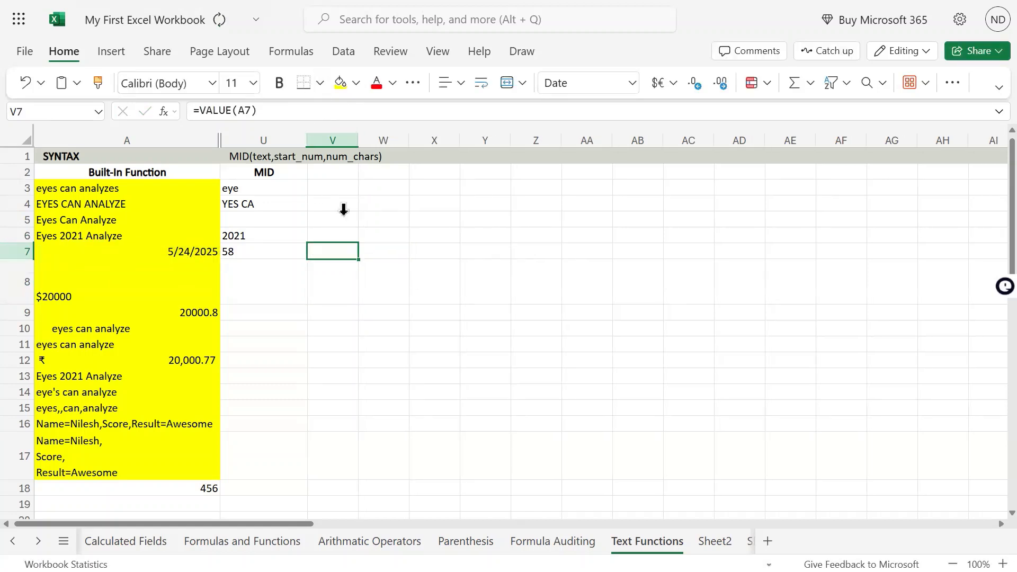
- Enter =VALUE(A7) in W7 to convert the date into its serial number
key(Left)
key(Right)
key(Right)
text(=value)
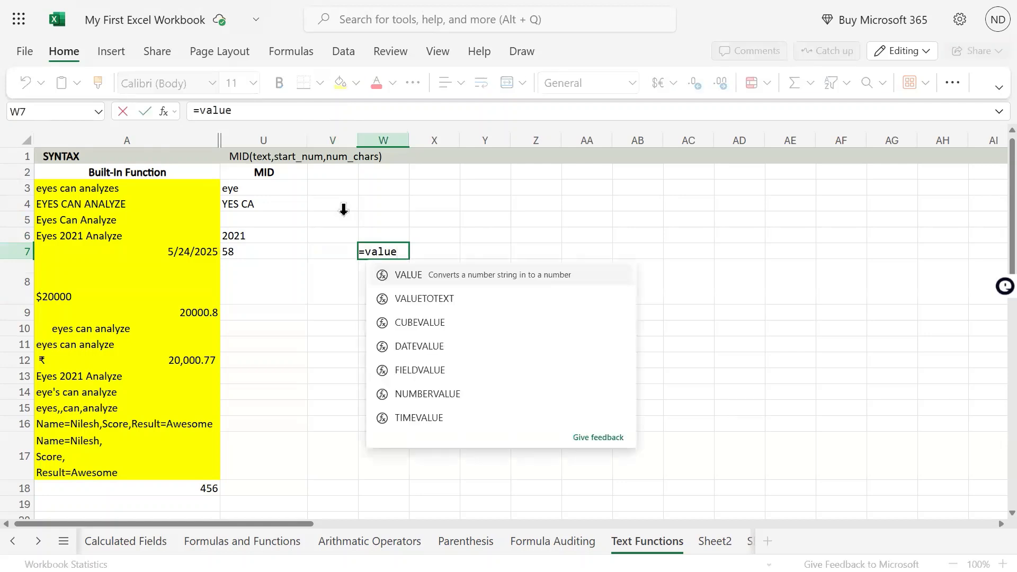
key(Tab)
key(Left)
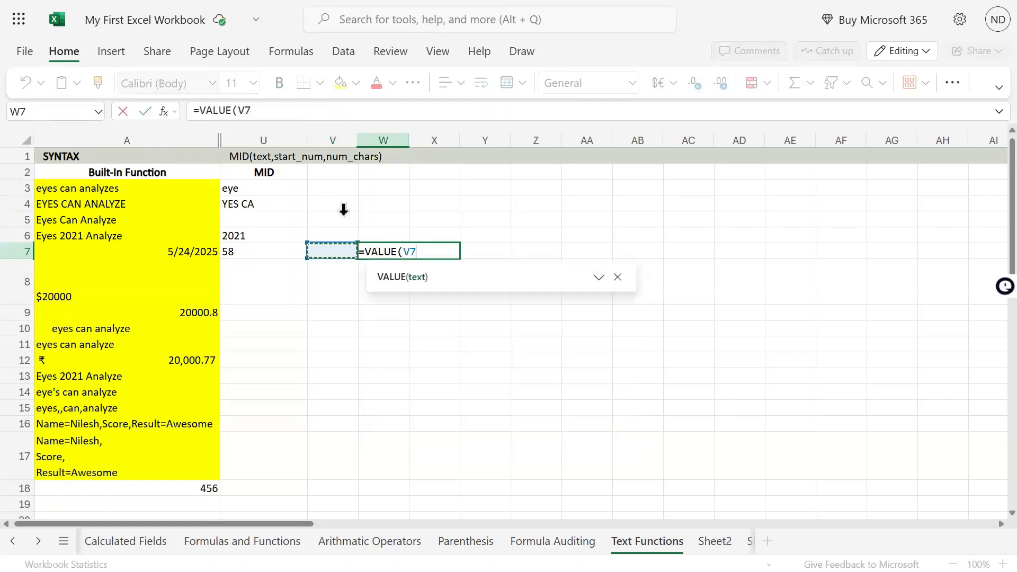
key(Left)
key(Left)
key(Return)
key(Up)
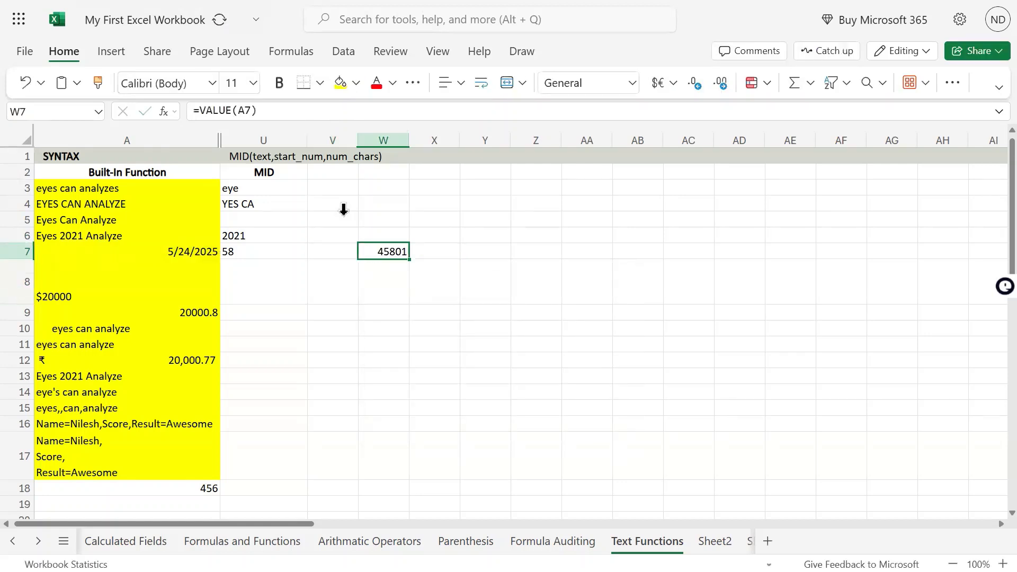
- Compare the start position and character count of the MID formula in U7 with the serial number in W7
key(Left)
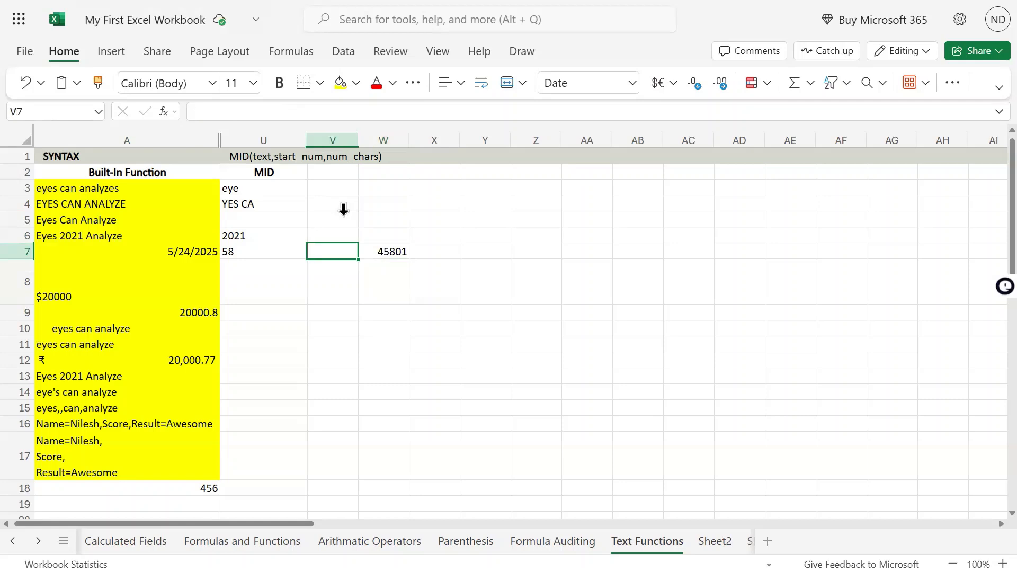
key(Left)
text(=MID(A7,2,2))
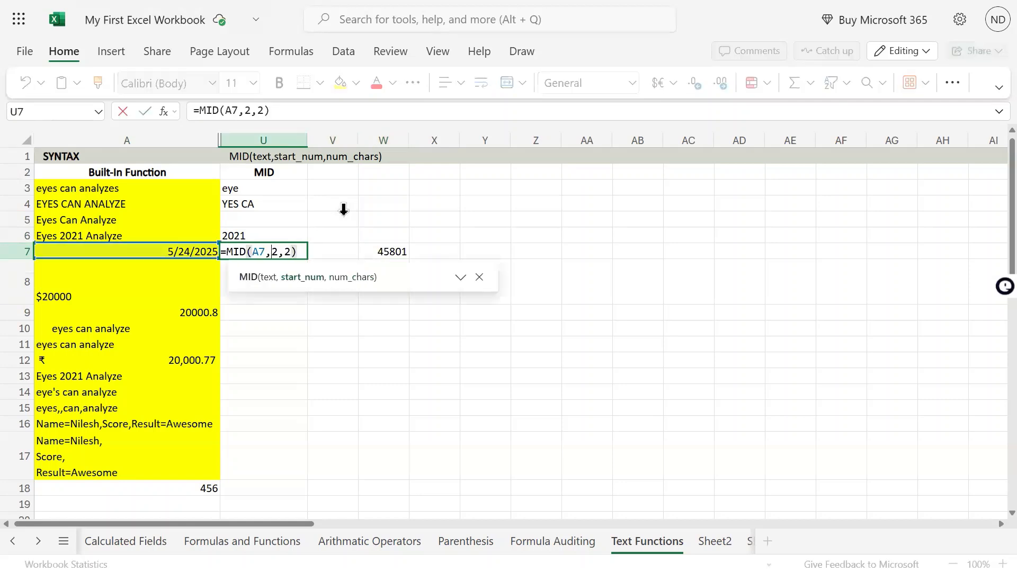
key(shift+Left)
key(Left)
key(shift+Right)
key(Tab)
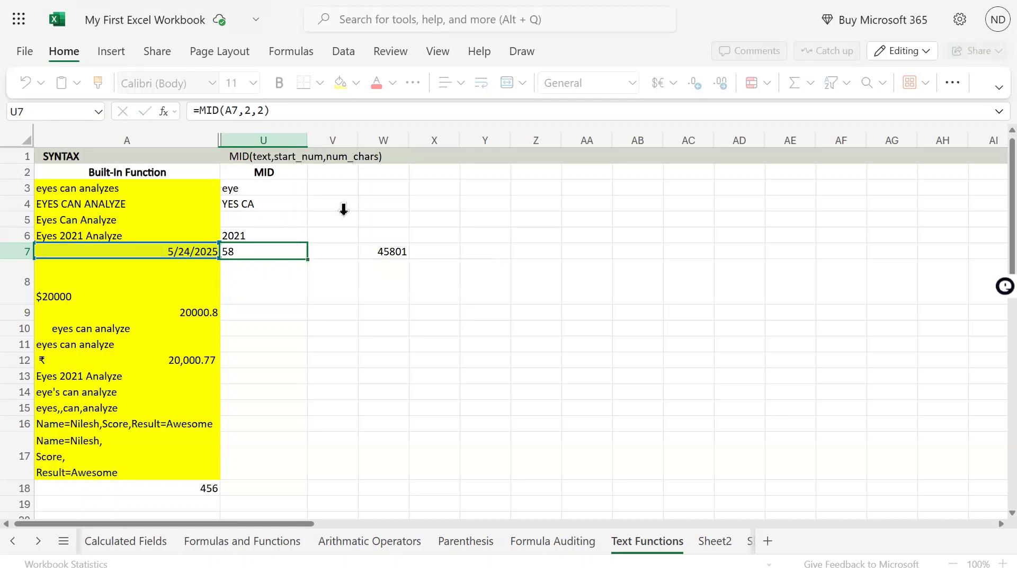
key(Right)
key(Right)
key(Left)
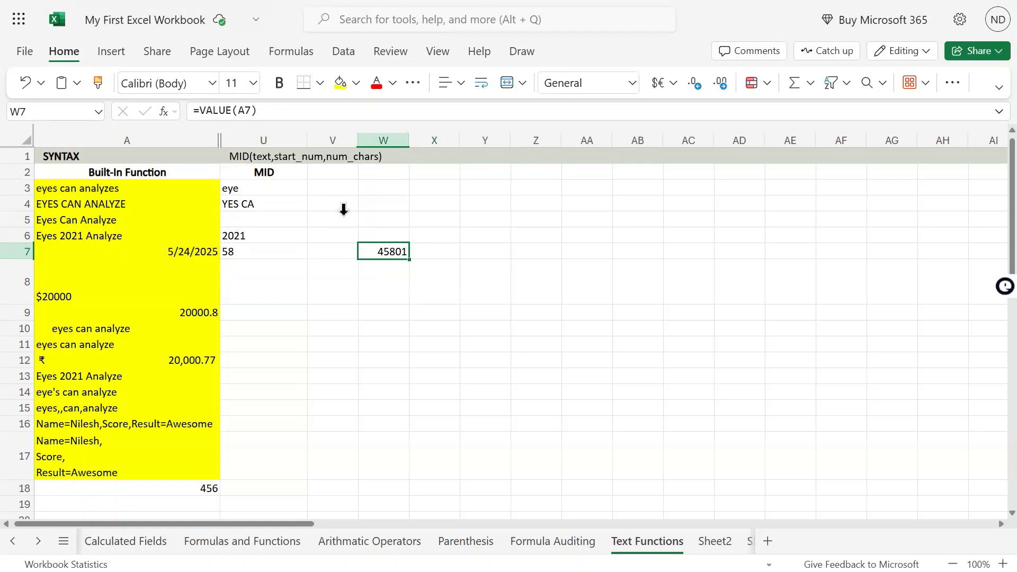
key(Left)
key(Left)
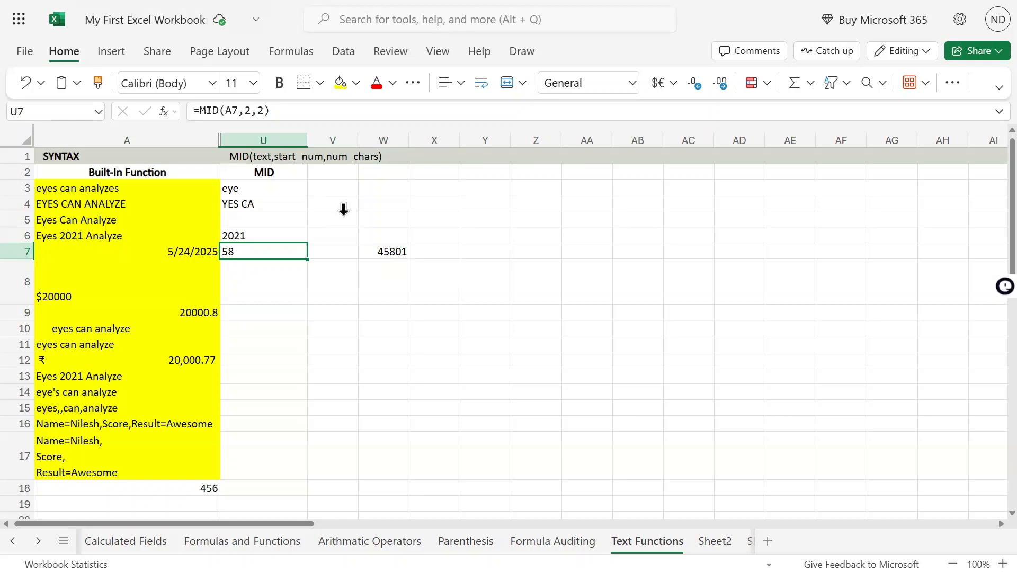
- Copy the MID formula from U7 into U9
key(Down)
key(Down)
key(Down)
key(Up)
key(Up)
key(Up)
key(Up)
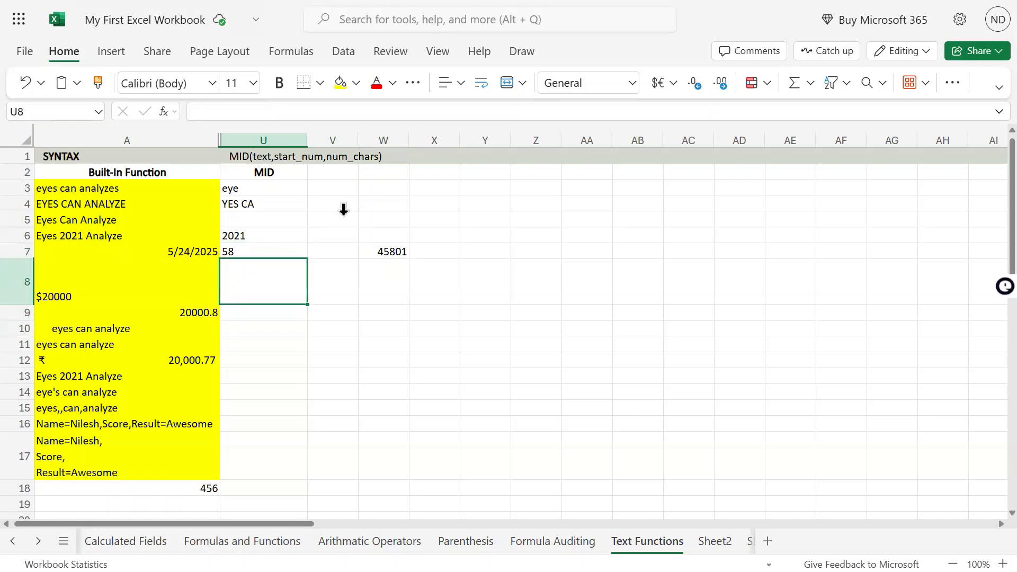
key(Down)
key(ctrl+c)
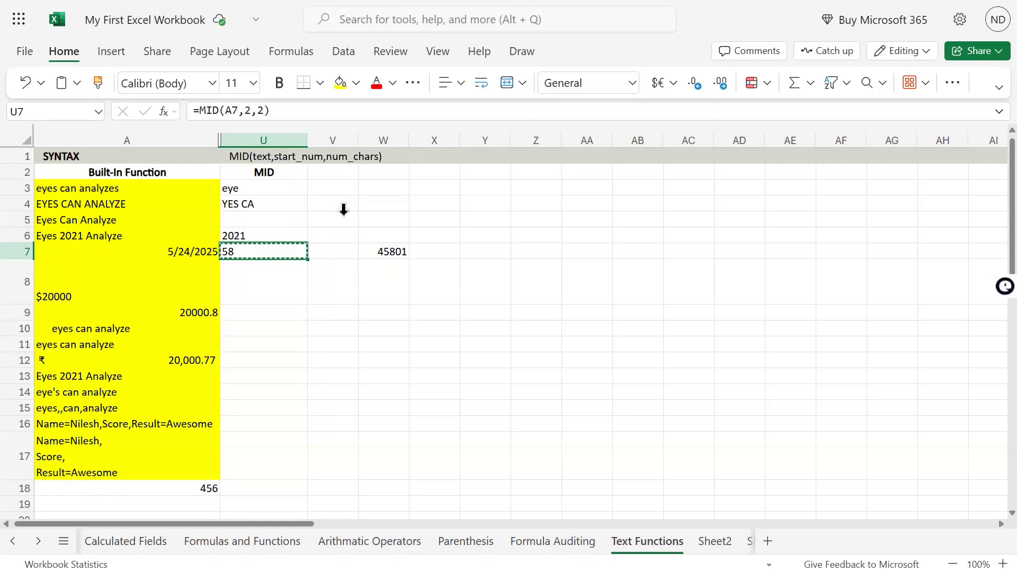
key(Down)
key(Down)
key(ctrl+v)
key(F2)
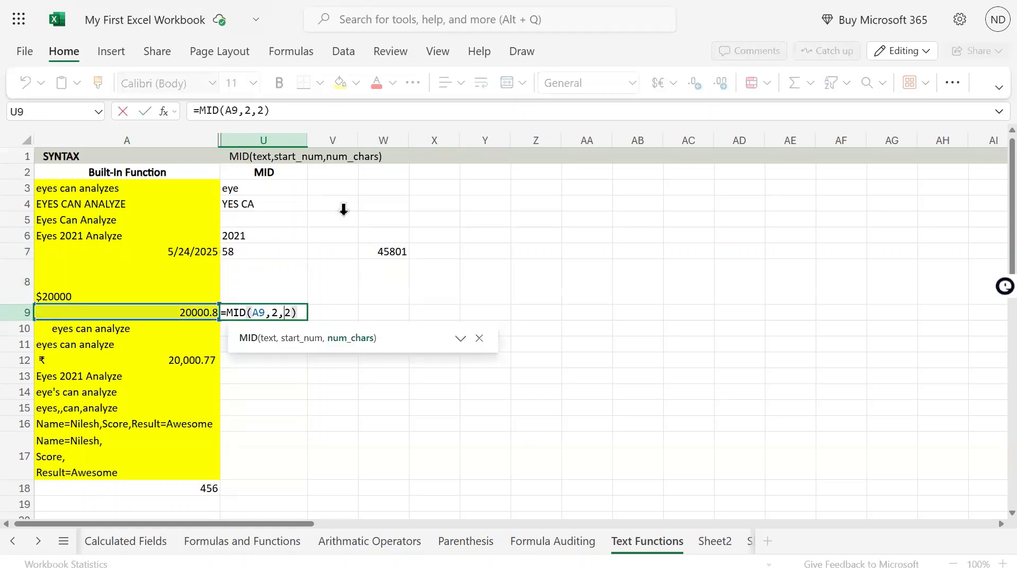
key(Return)
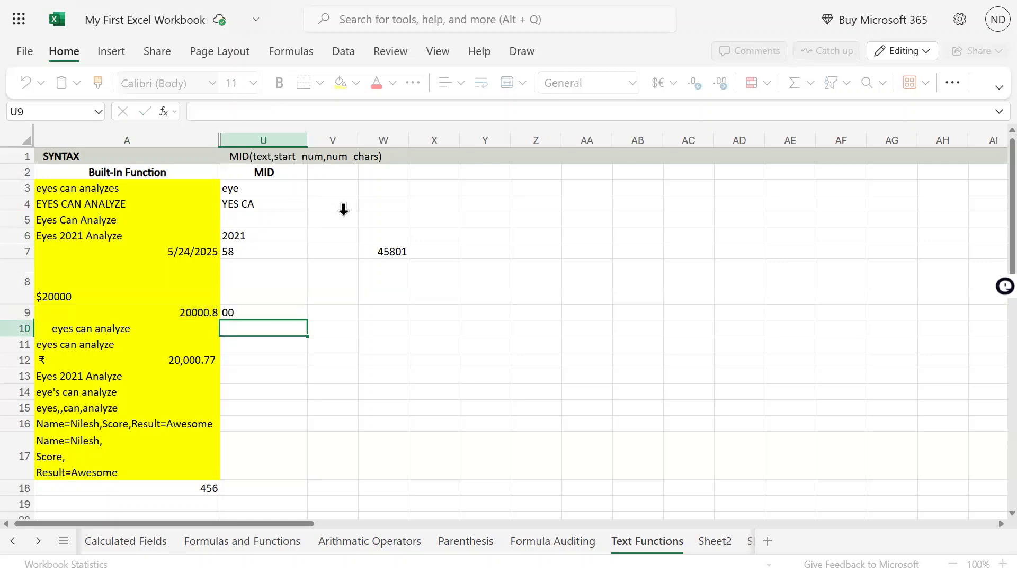
- Examine the individual characters of the decimal number in A9
key(Up)
key(Left)
key(F2)
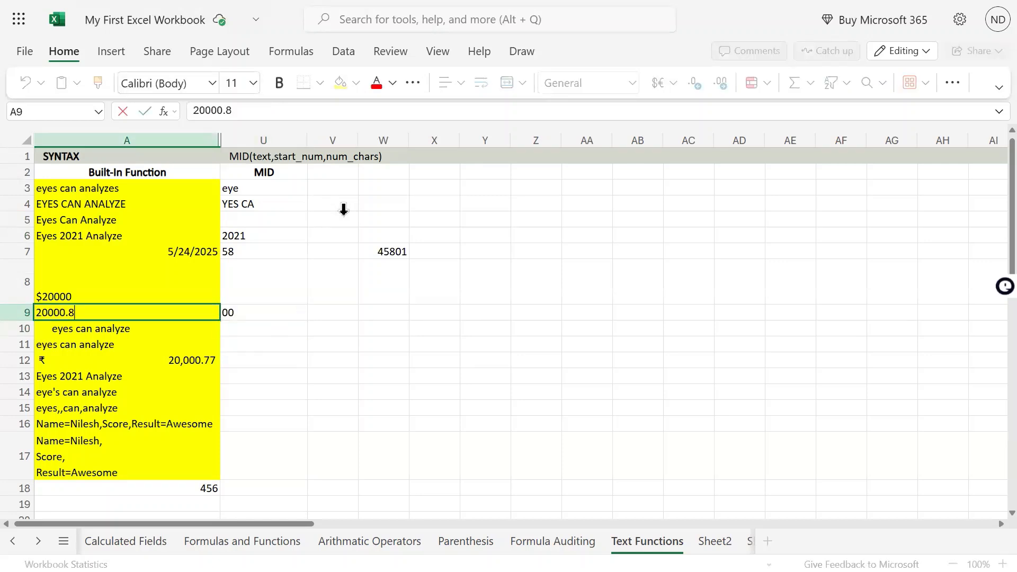
key(Left)
key(shift+Right)
key(shift+Right)
key(shift+Right)
key(shift+Right)
key(shift+Right)
key(shift+Right)
key(Return)
- Set the start position of the MID formula in U9 to 6
key(Up)
key(Right)
key(F2)
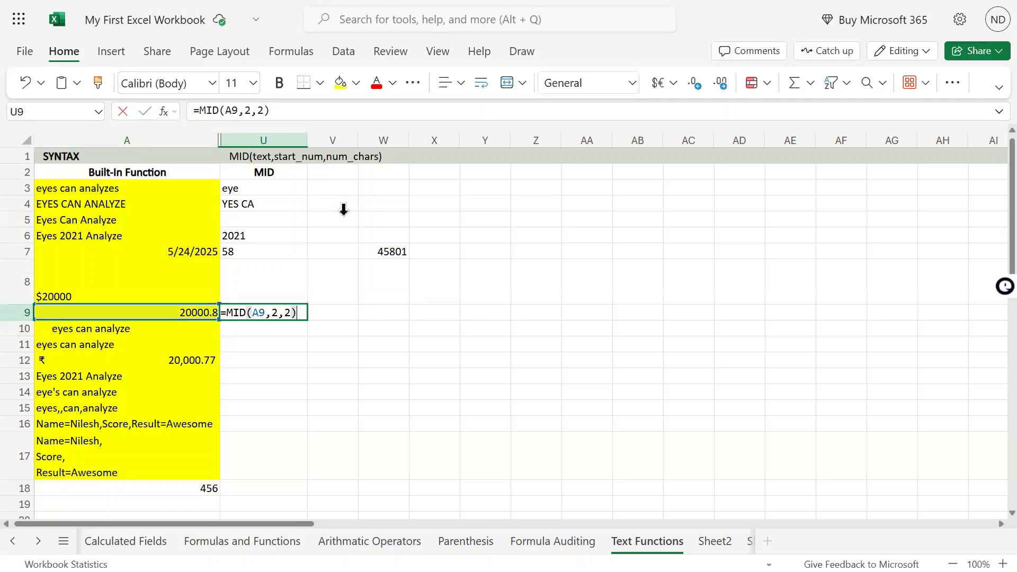
key(Left)
key(Left)
key(Left)
key(BackSpace)
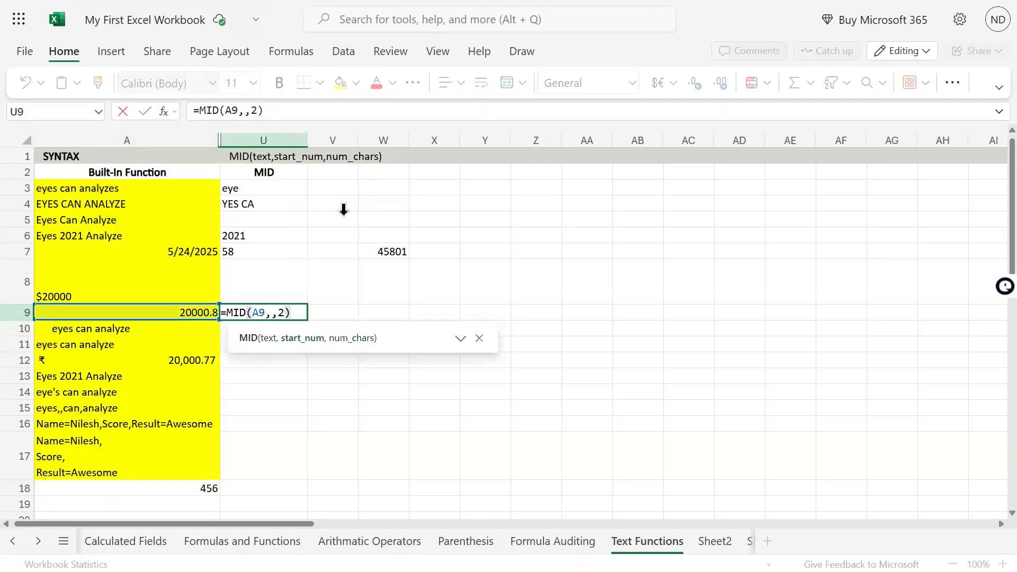
text(6)
key(Return)
key(Up)
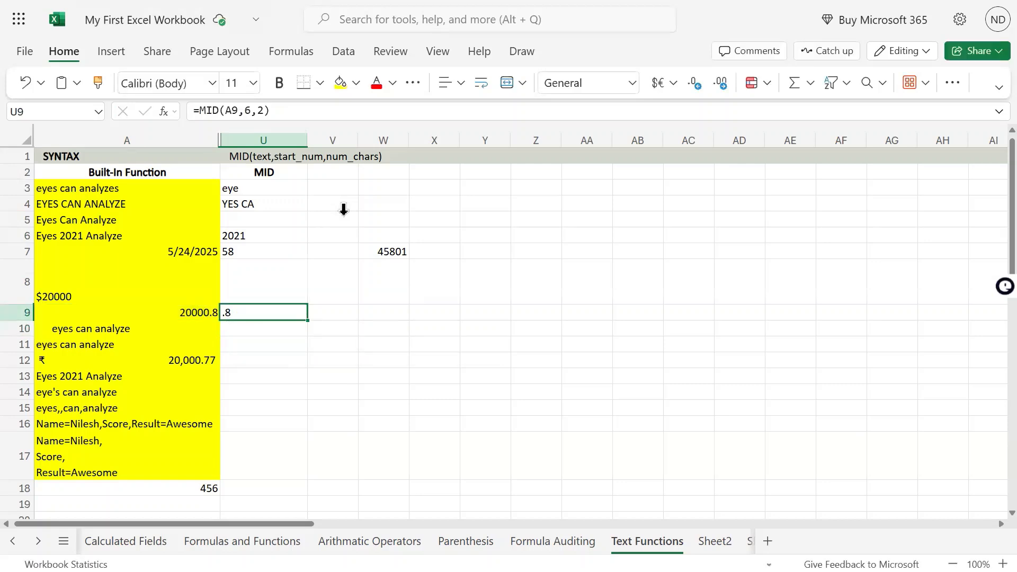
key(F2)
key(Escape)
key(Down)
key(Down)
key(Down)
key(Down)
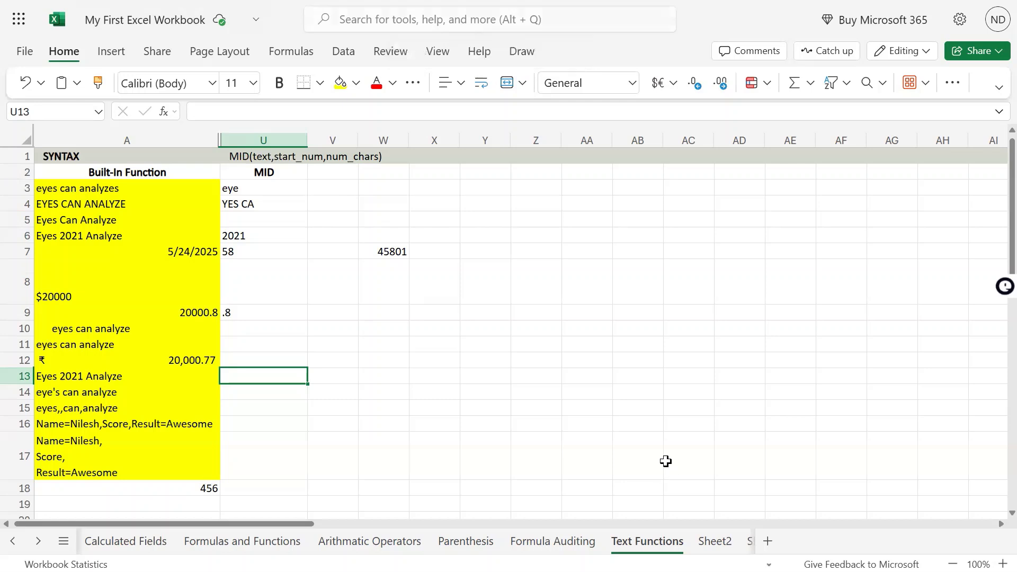
key(Up)
key(Up)
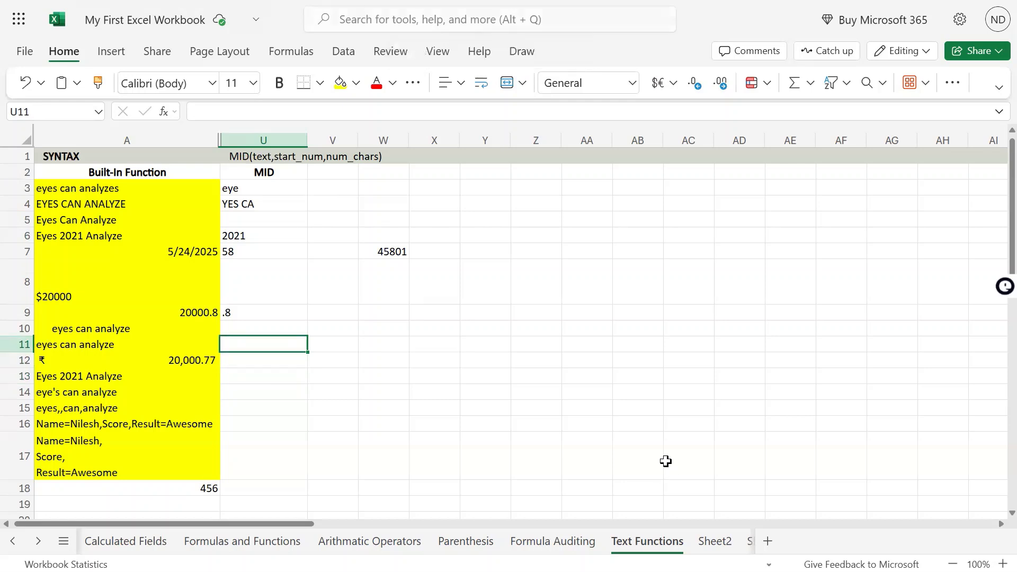
text(=)
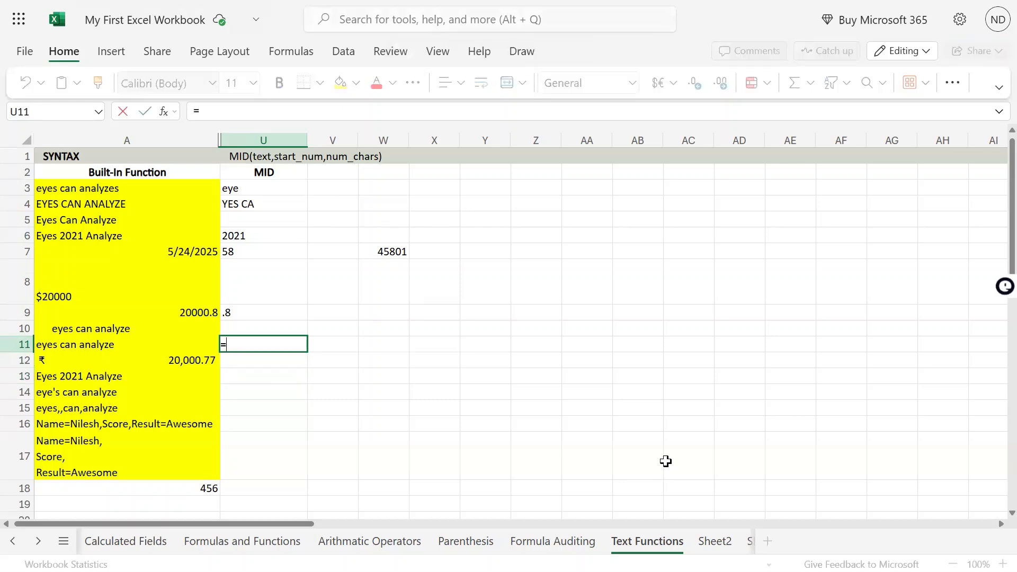
key(Escape)
key(Up)
key(Up)
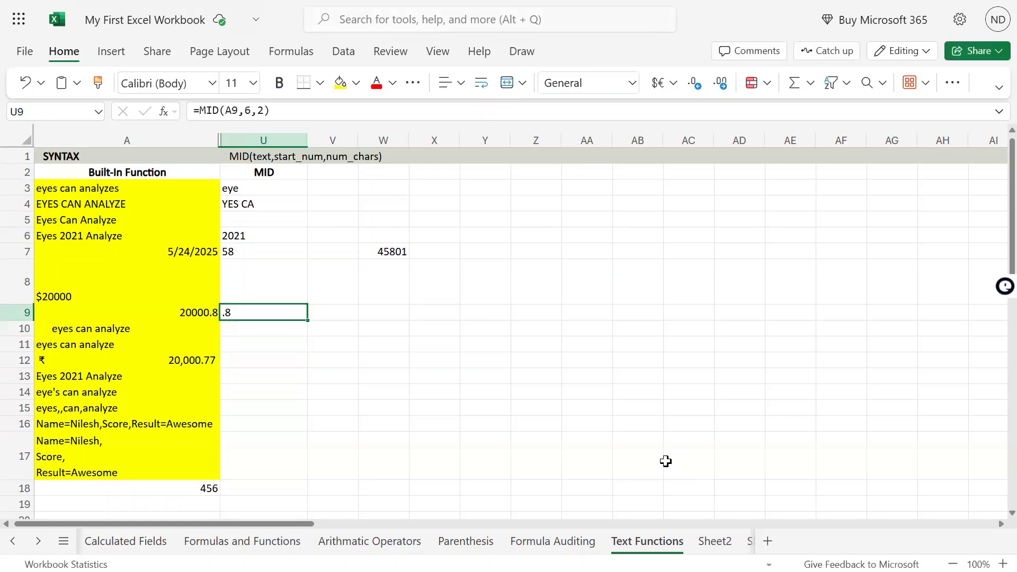
- Copy the MID formula from U9 into U11
key(ctrl+c)
key(Down)
key(Down)
key(ctrl+v)
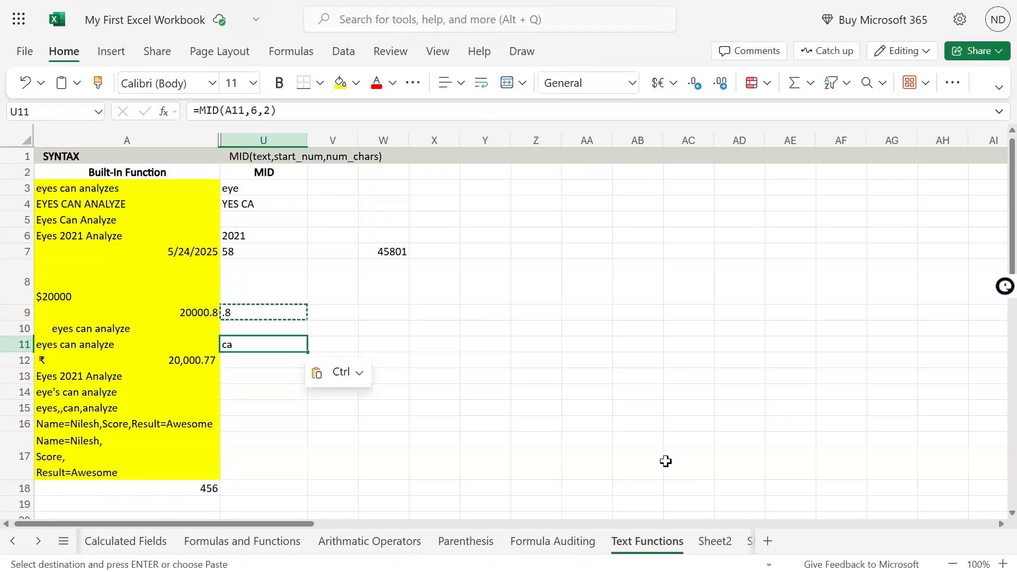
- Set the start position of the MID formula in U11 to -6
key(F2)
key(Left)
key(Left)
key(Left)
key(Left)
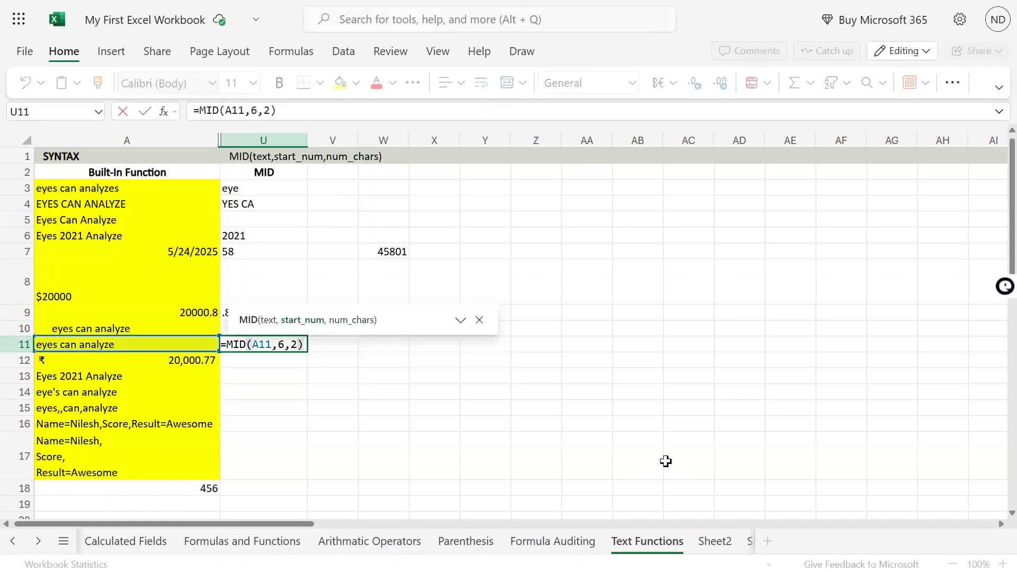
text(-)
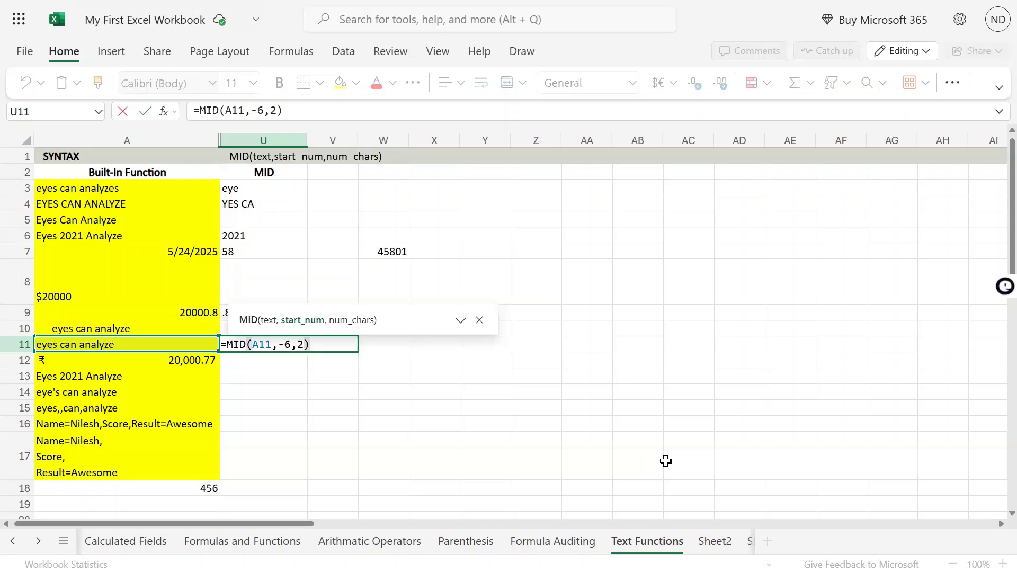
key(ctrl+Return)
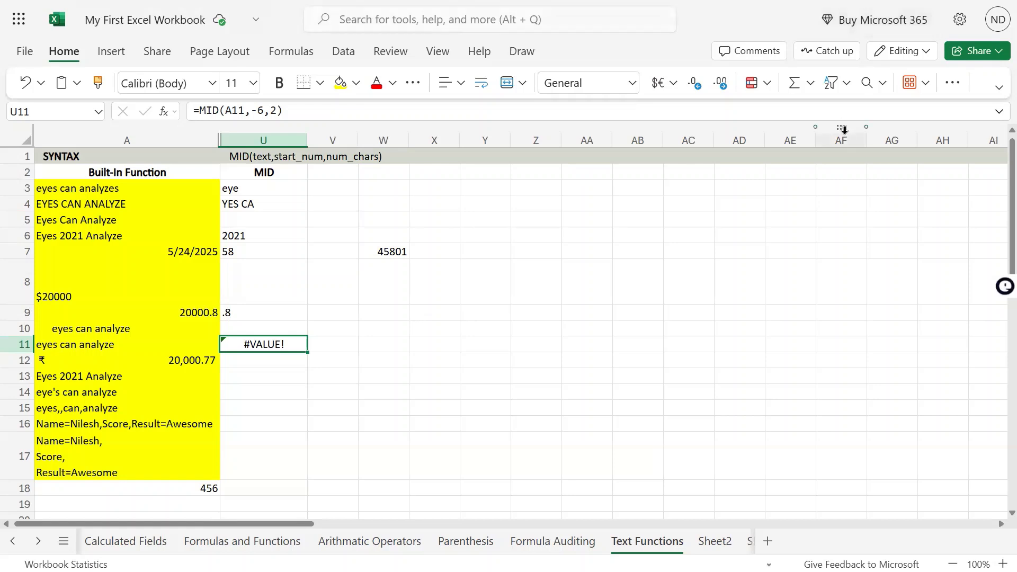
- Calculate the length of the text in A11 with a LEN formula in V11
key(Down)
key(Down)
key(Up)
key(Up)
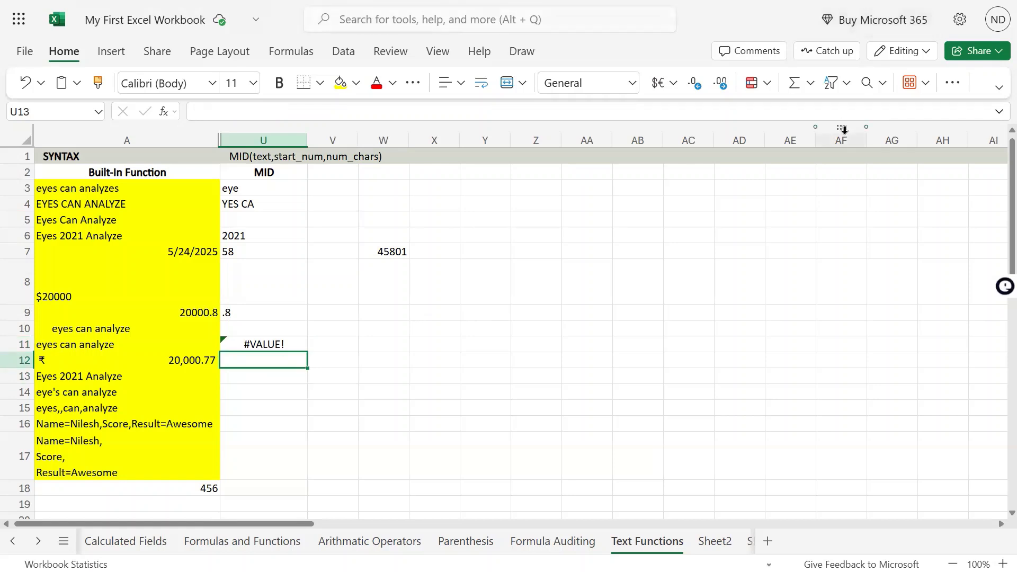
key(Right)
text(=LEN()
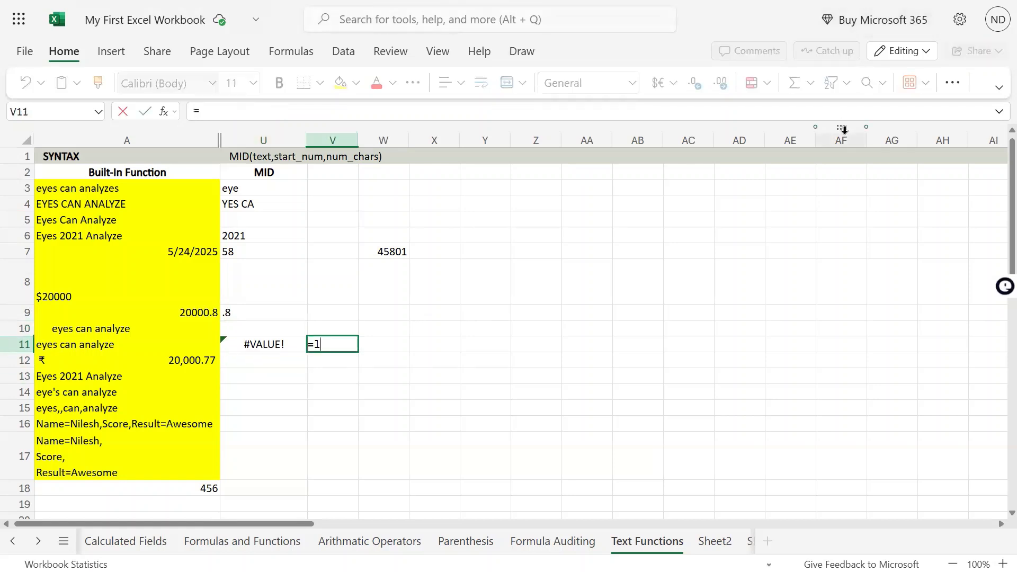
key(Left)
key(Left)
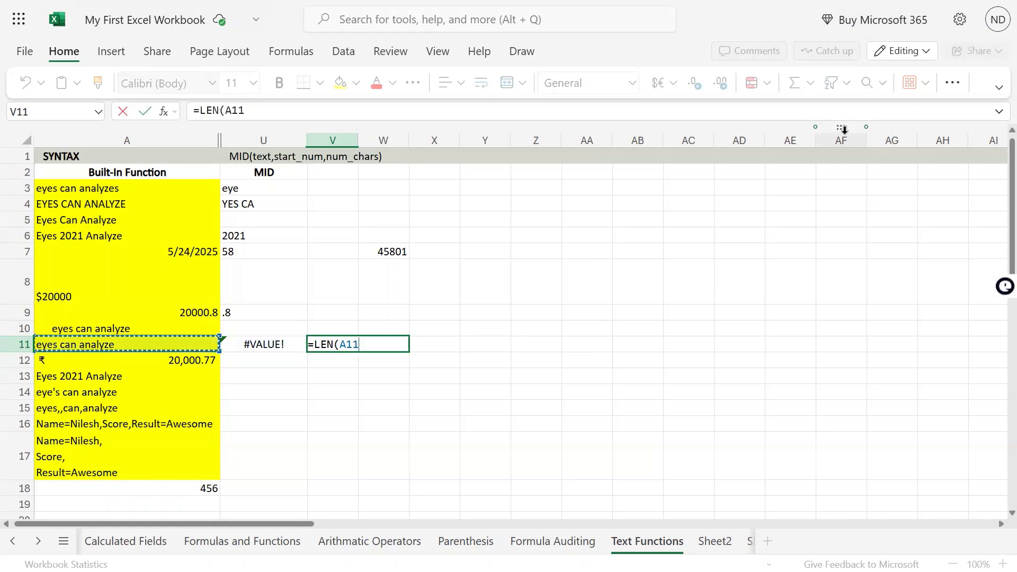
key(Return)
key(Up)
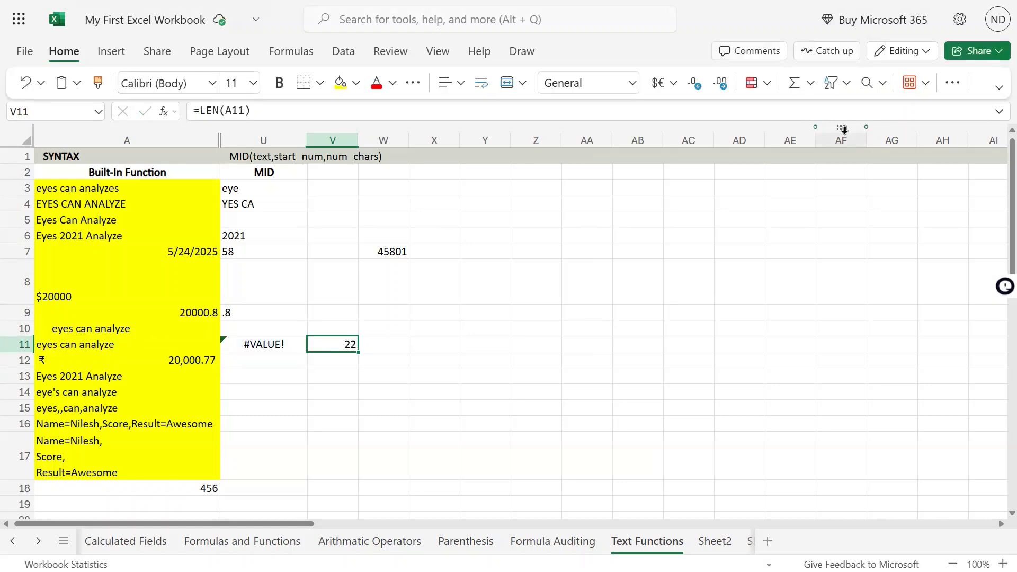
key(Left)
key(Left)
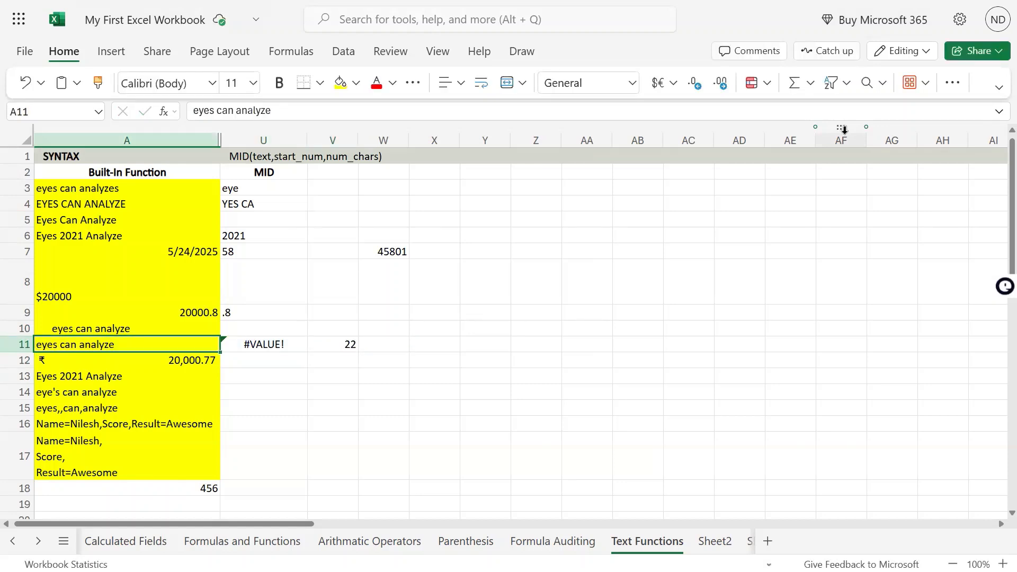
- Copy the LEN formula from V11 into V13 and clear V11
key(Right)
key(Right)
key(ctrl+c)
key(Down)
key(Down)
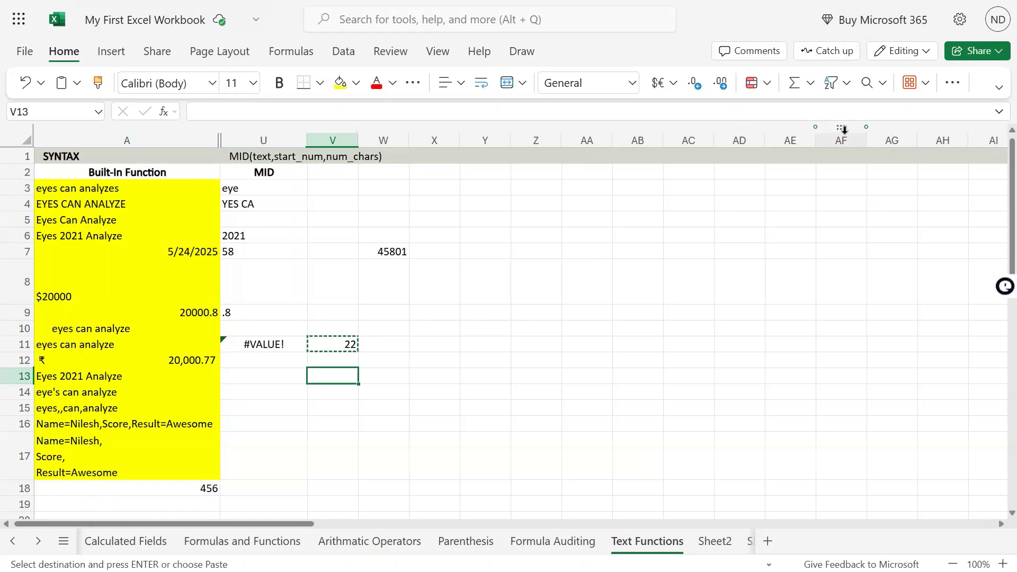
key(Down)
key(Up)
key(ctrl+v)
key(Up)
key(Up)
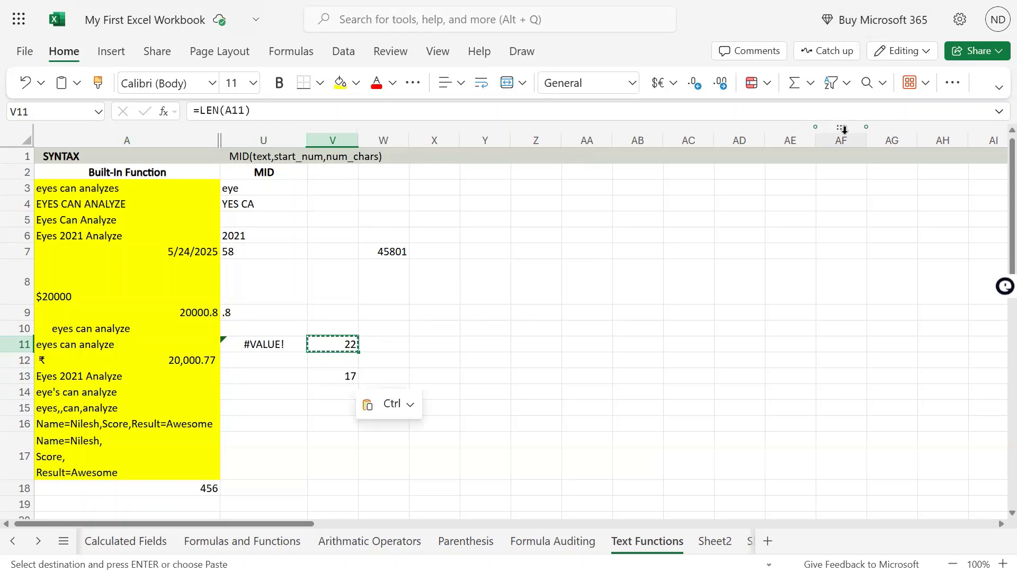
key(Escape)
- Copy the MID formula from U11 into U13
key(Left)
key(ctrl+c)
key(Down)
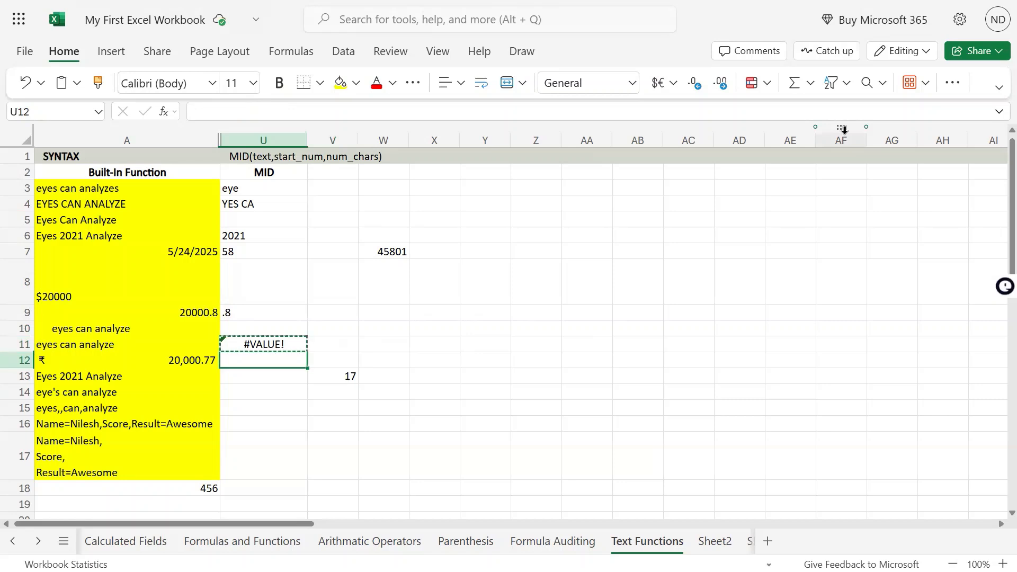
key(Down)
key(ctrl+v)
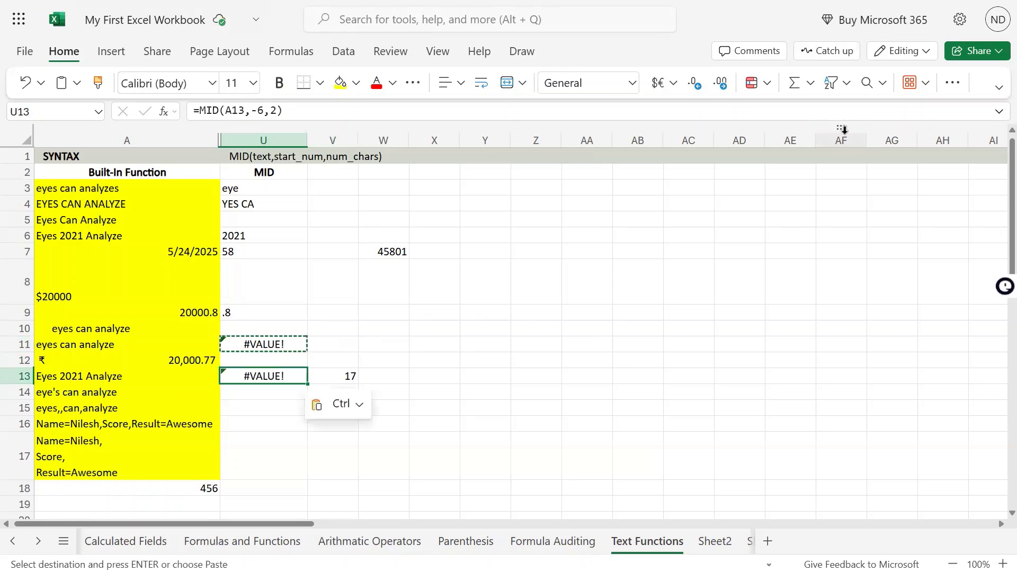
- Set the start position of the MID formula in U13 to 20
key(F2)
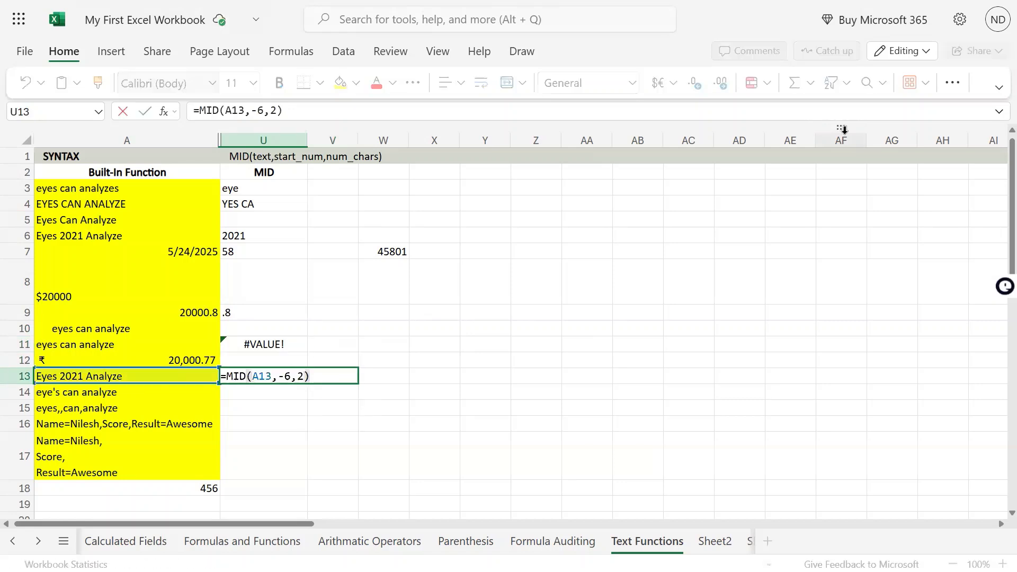
key(Left)
key(Left)
key(Left)
key(BackSpace)
key(BackSpace)
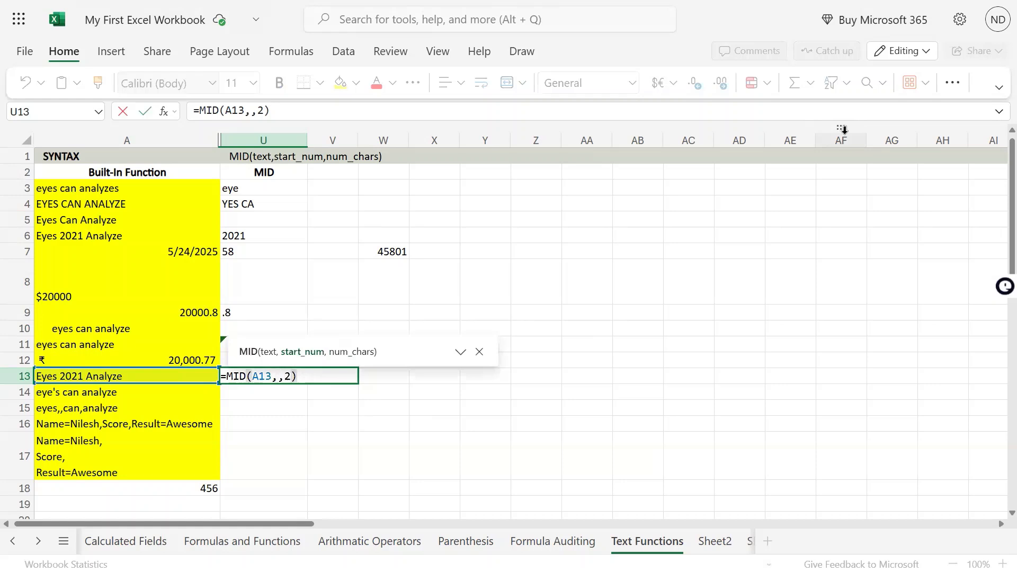
text(20)
key(Return)
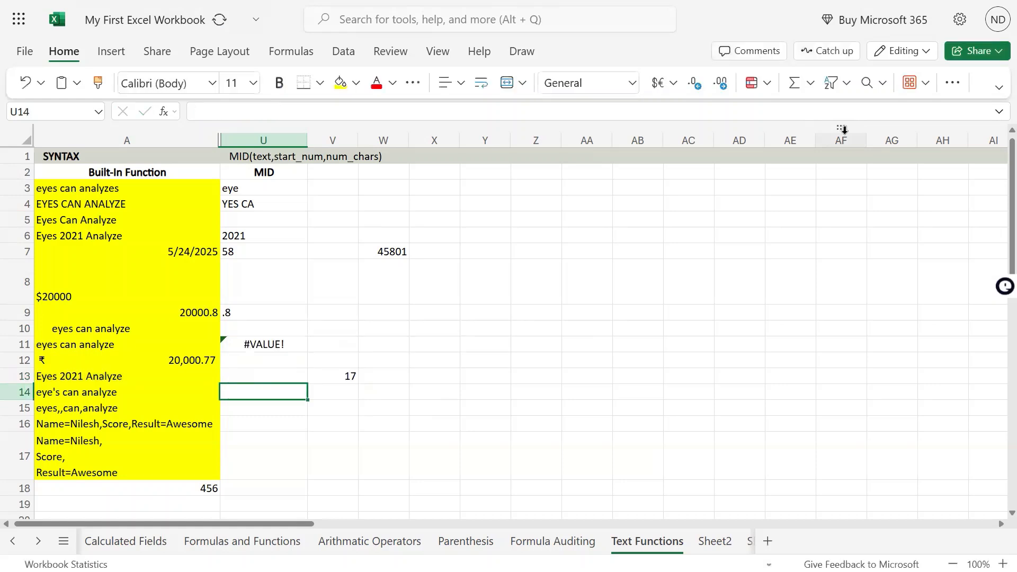
- Examine the MID formula in U13 together with its source text in A13
key(Up)
key(F2)
key(Escape)
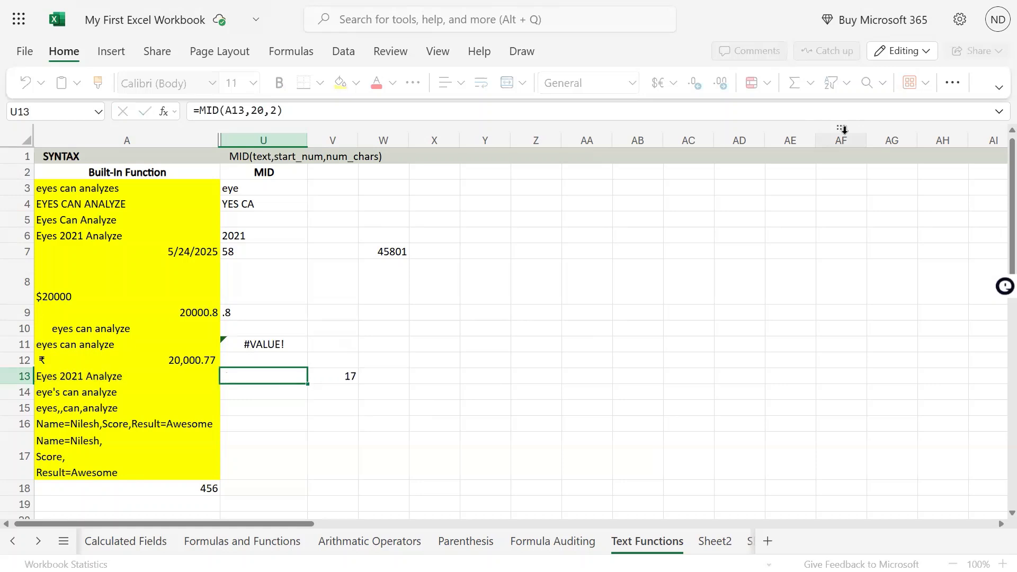
key(Left)
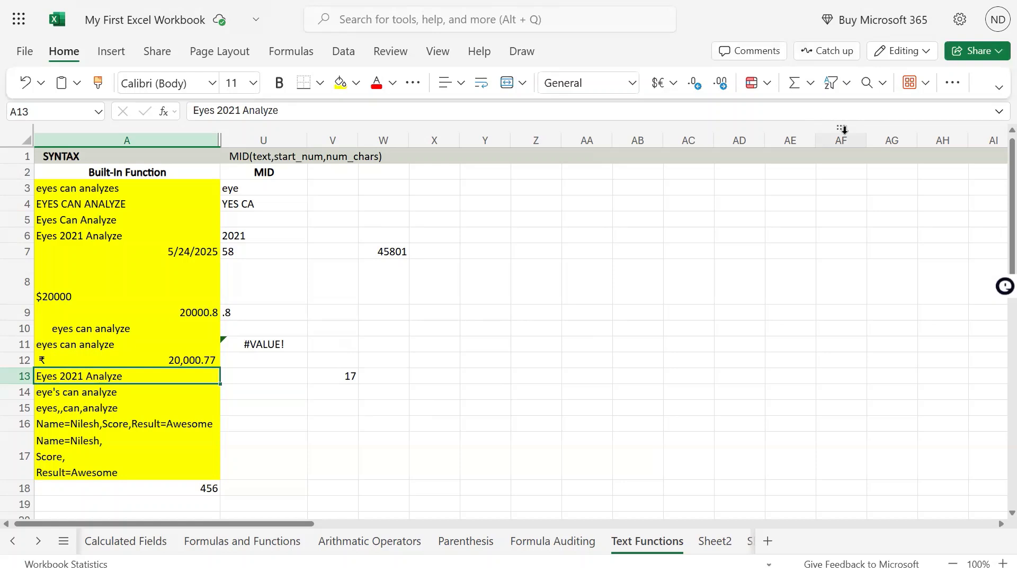
key(Right)
key(F2)
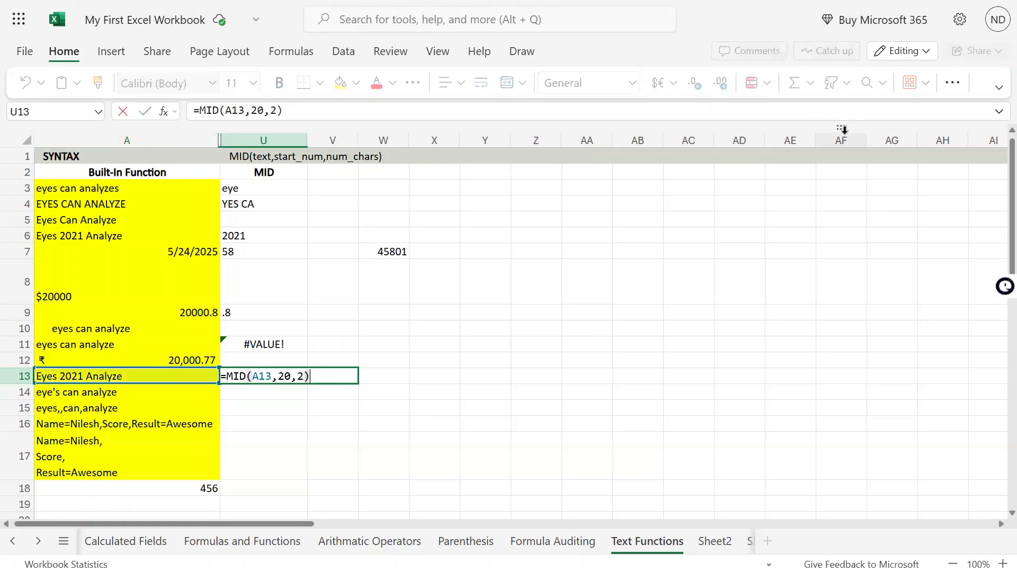
key(Escape)
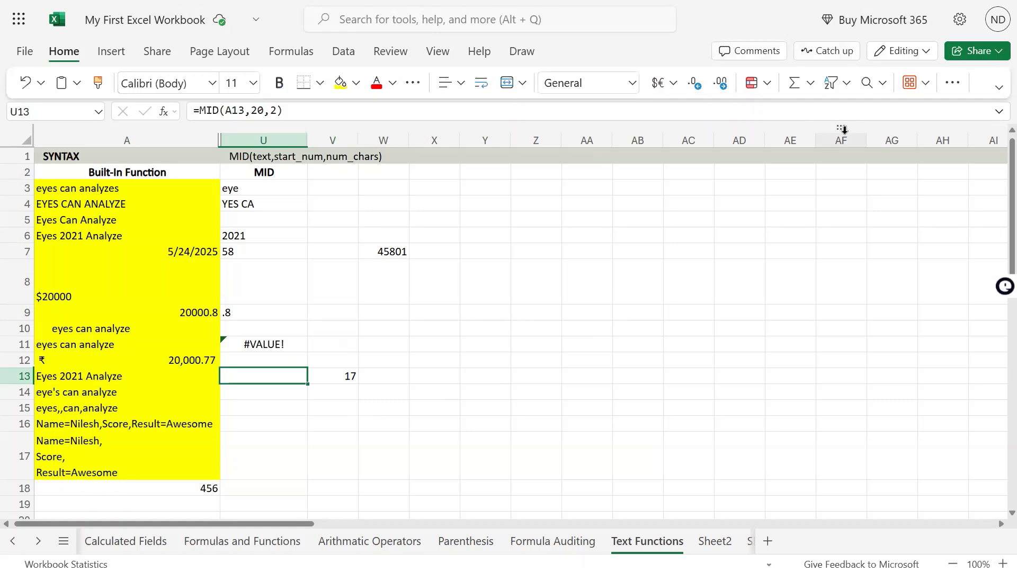
- Compare the start position in U13's MID formula with the text length in V13
key(Right)
key(Left)
key(F2)
key(Left)
key(Left)
key(Left)
key(shift+Left)
key(shift+Left)
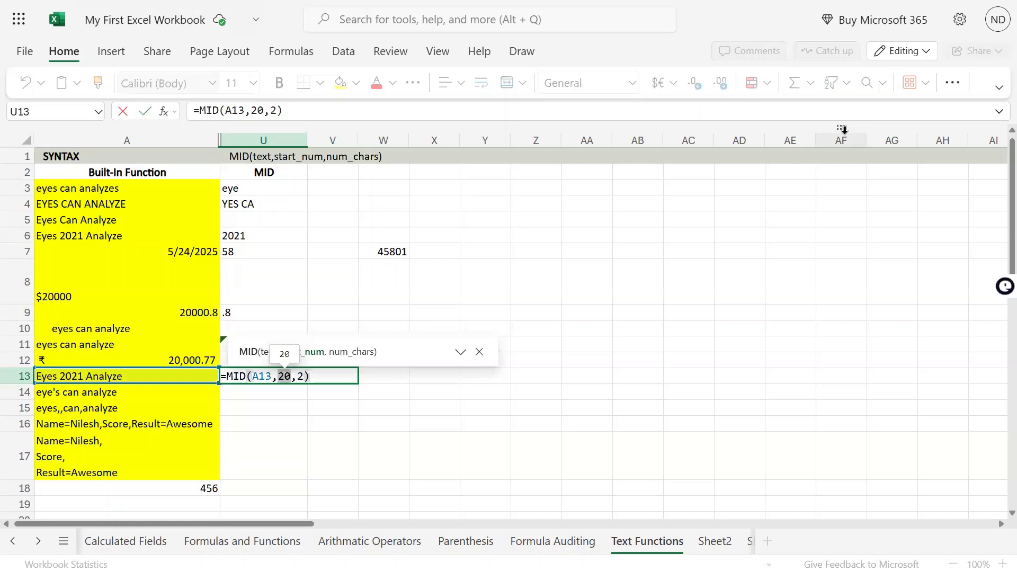
key(Tab)
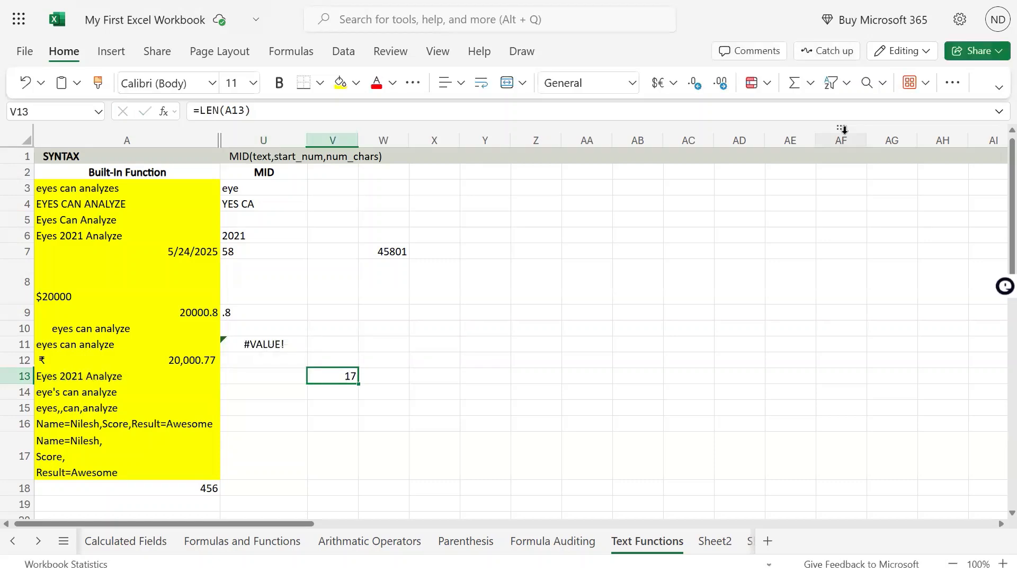
key(Down)
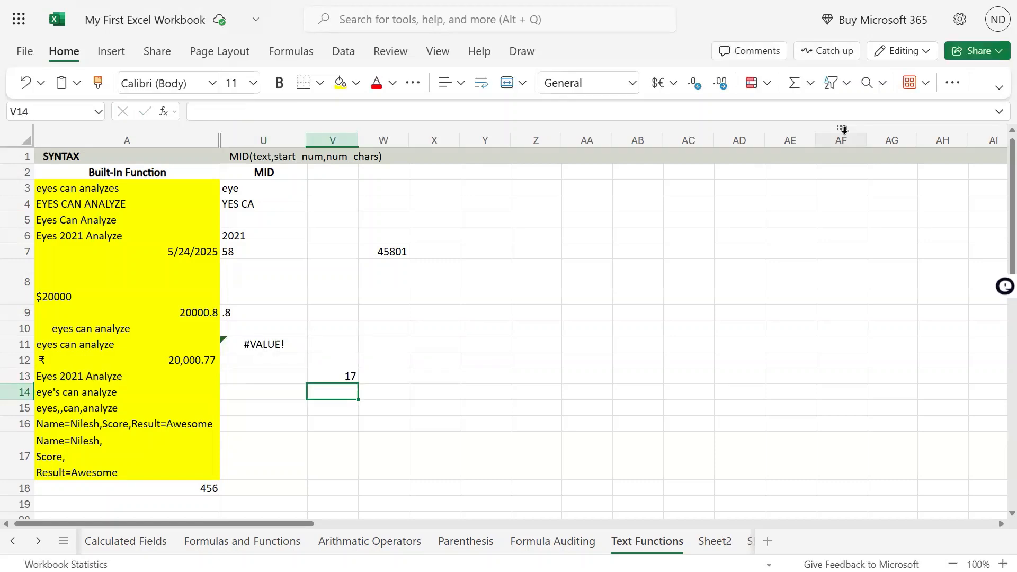
key(Up)
key(Left)
key(Left)
key(Right)
key(F2)
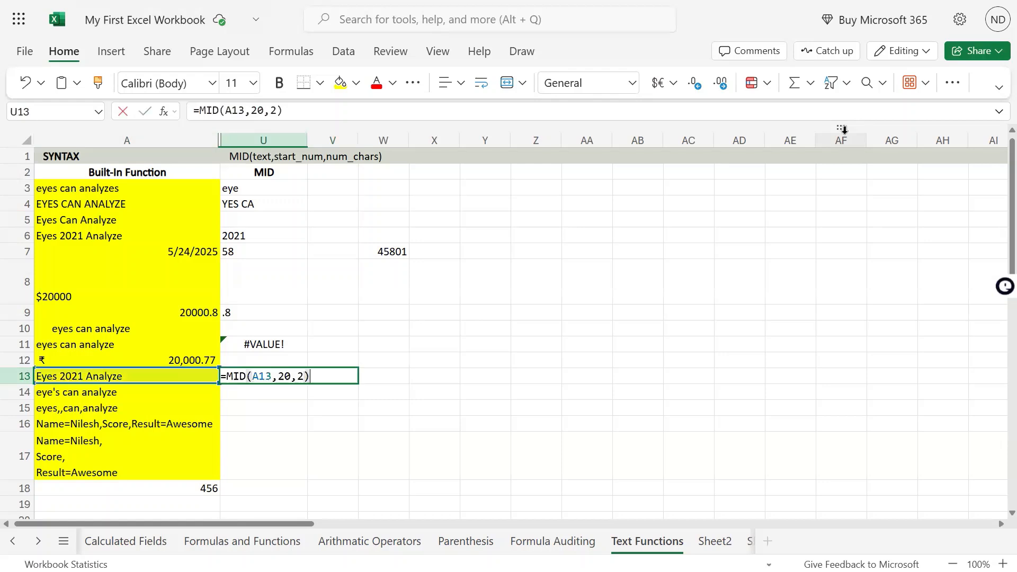
key(Left)
key(Left)
key(Left)
key(shift+Left)
key(shift+Left)
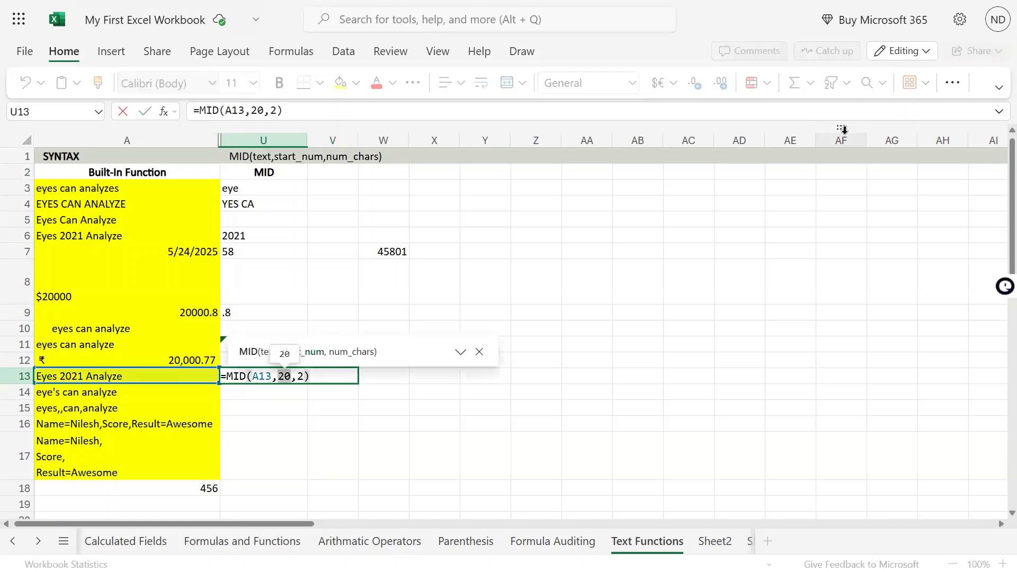
key(Escape)
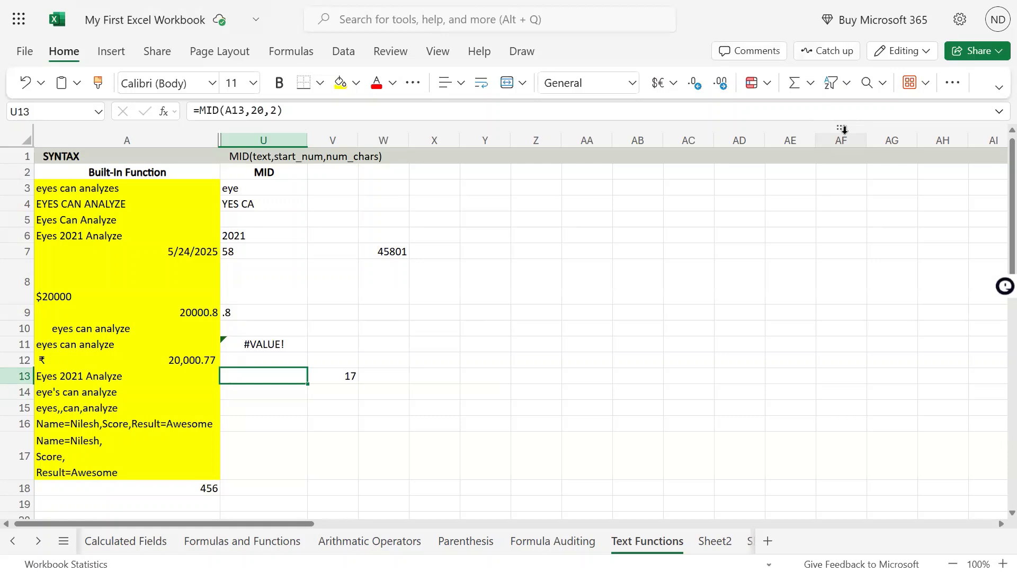
- Copy the MID formula from U13 into U14
key(ctrl+c)
key(Down)
key(ctrl+v)
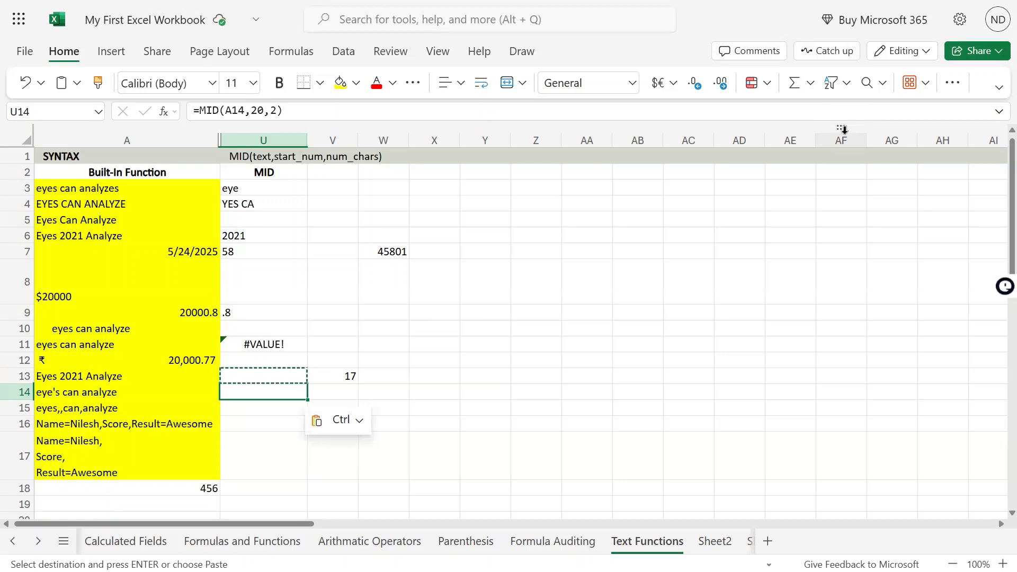
key(F2)
key(Escape)
key(Up)
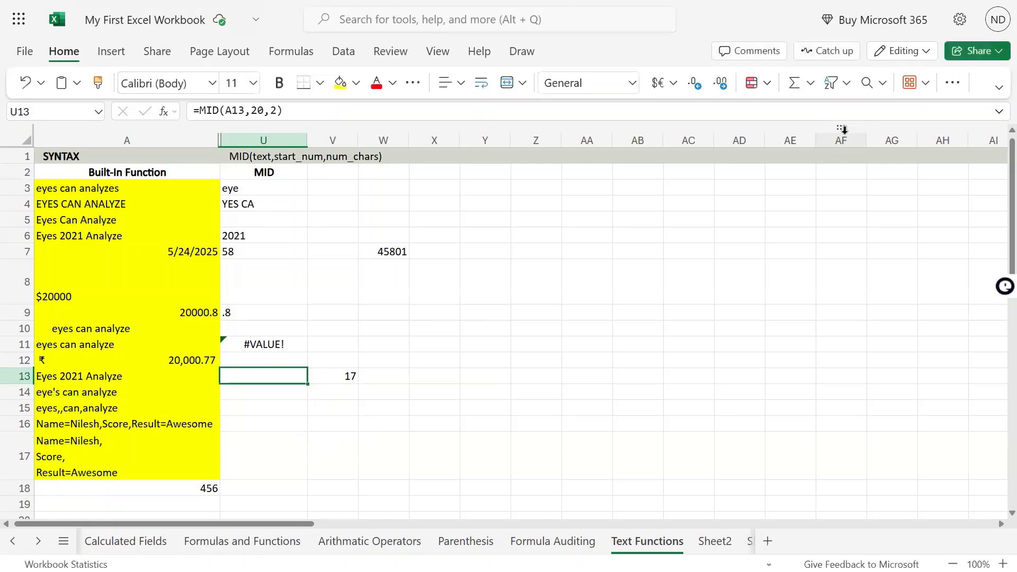
- Change the MID formula in U14 to start position 6 and a character count of -1
key(Down)
key(F2)
key(Left)
key(BackSpace)
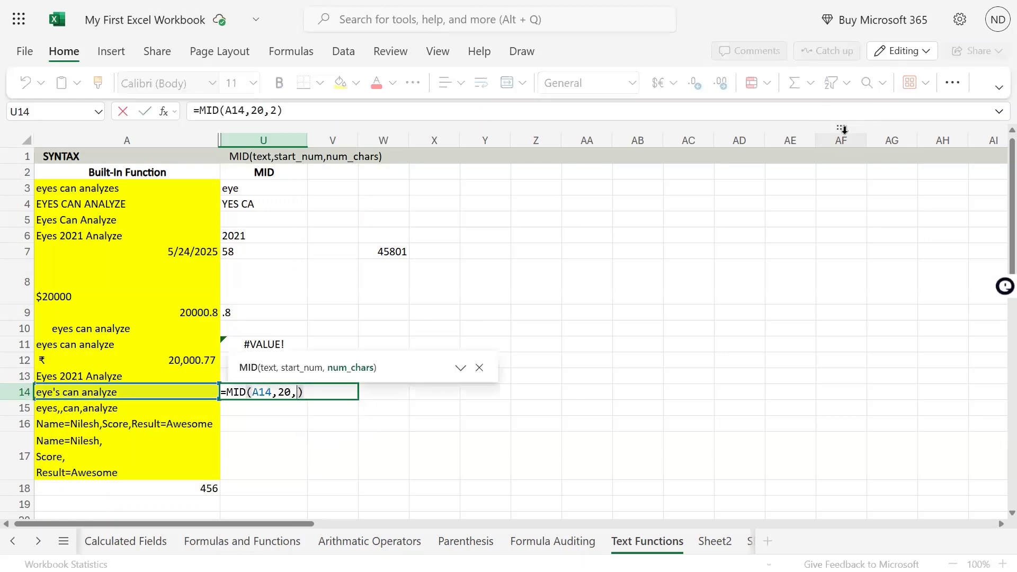
text(-)
key(BackSpace)
key(BackSpace)
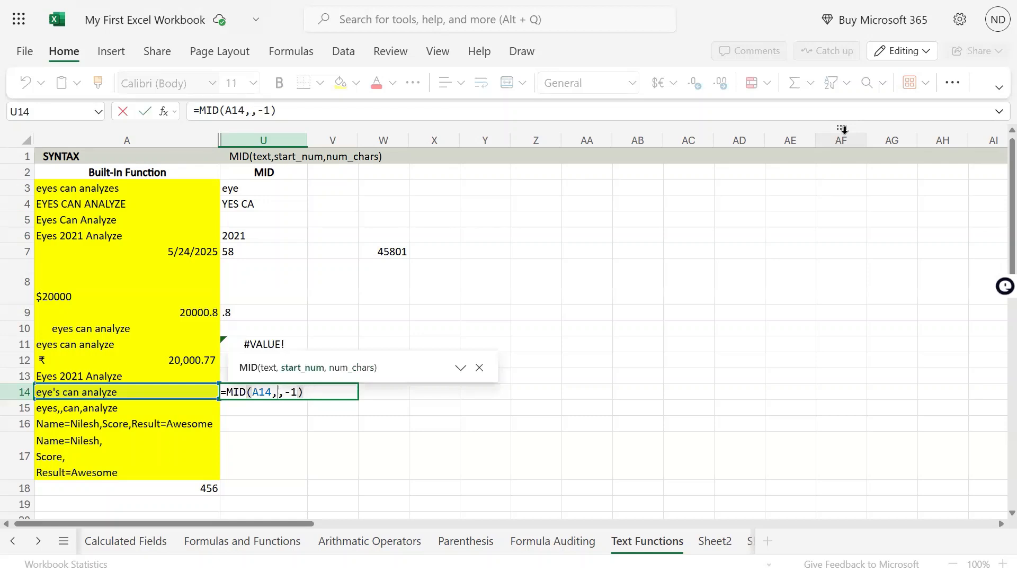
text(6)
key(Return)
key(Up)
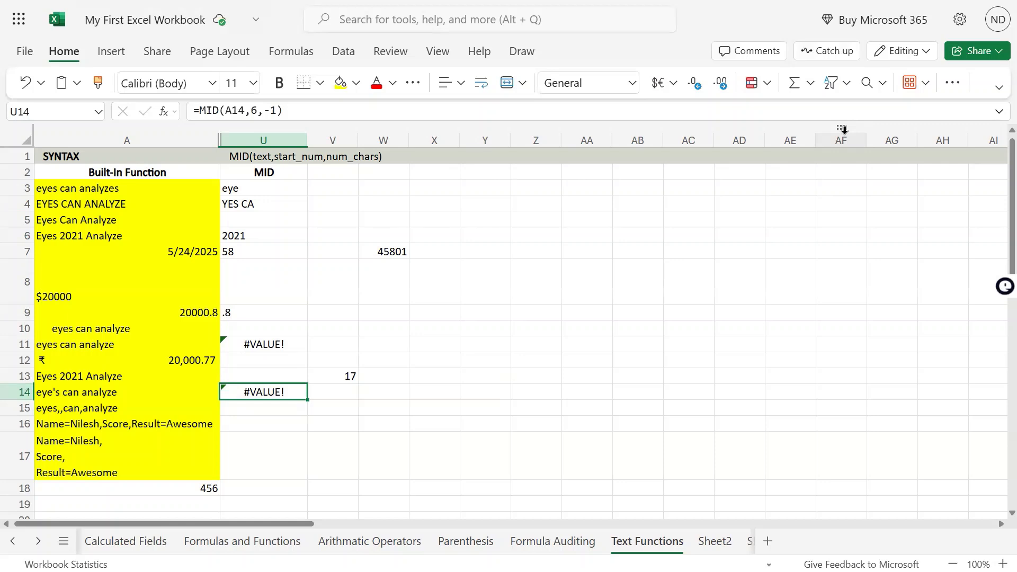
- Review the MID syntax in U1, the characters of the sample text in A3 and the formula in U13
mouse_move(508, 2)
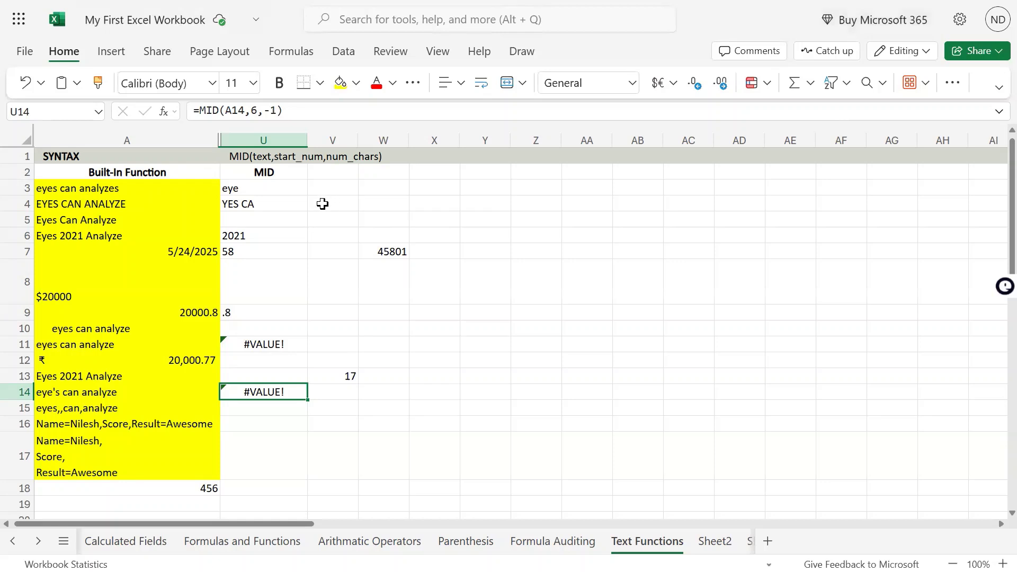
click(268, 154)
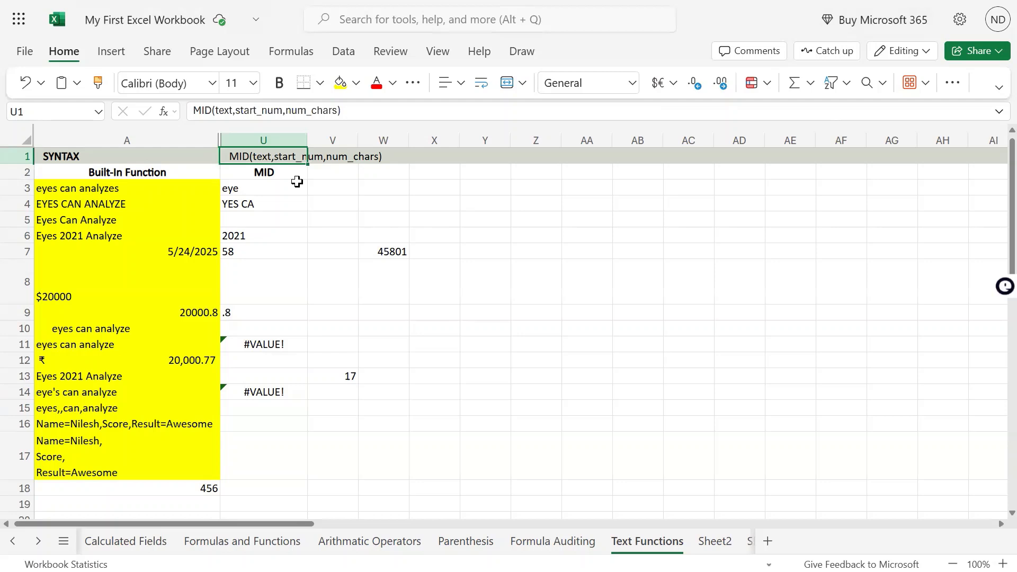
click(43, 187)
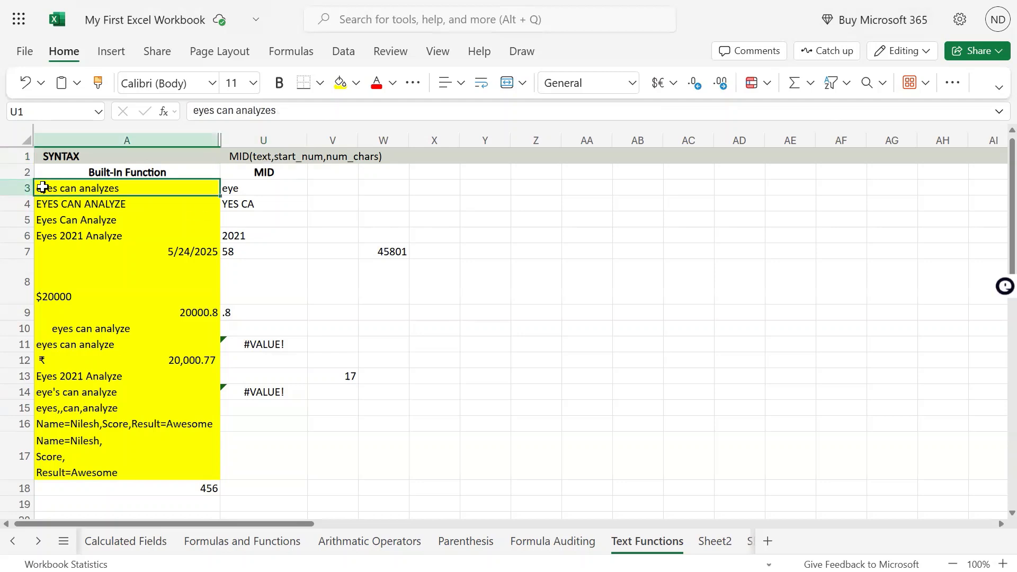
double_click(37, 187)
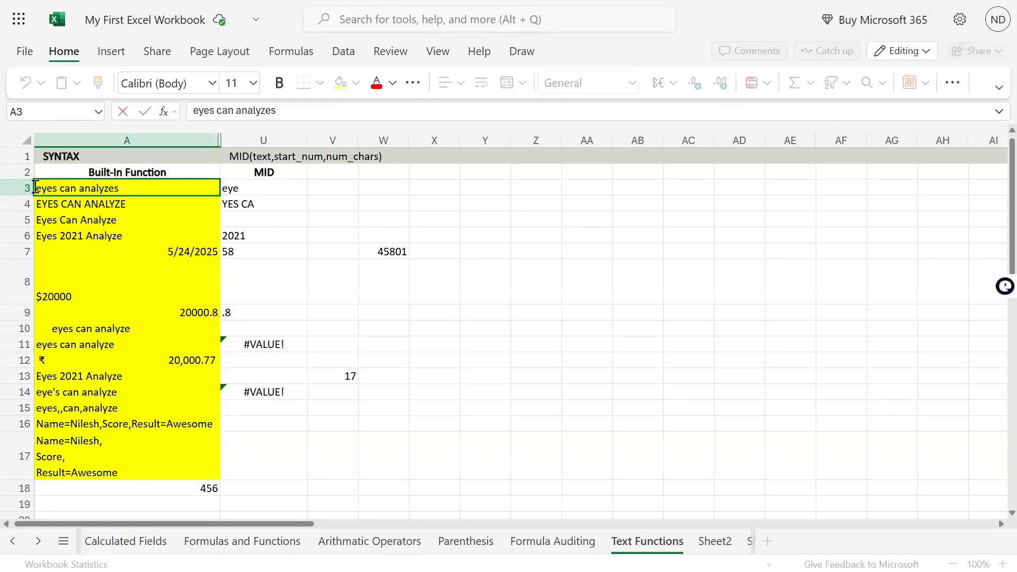
drag(35, 186, 44, 187)
drag(38, 189, 125, 188)
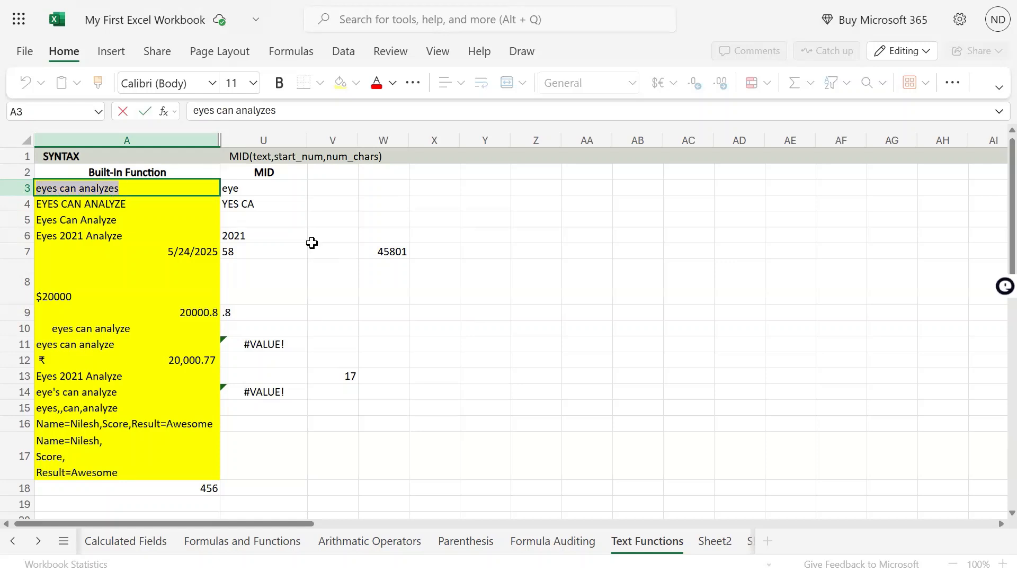
click(306, 435)
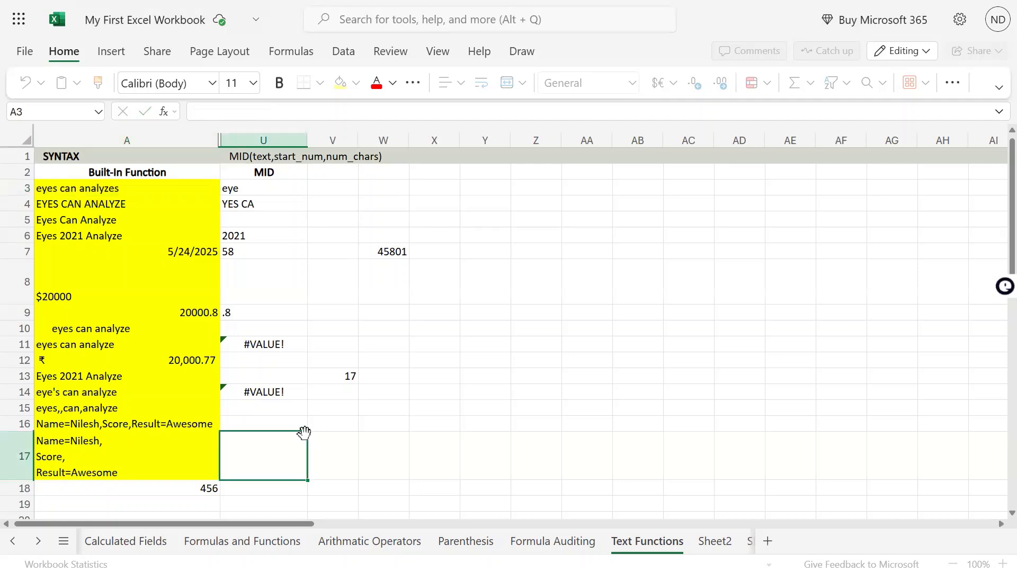
click(294, 379)
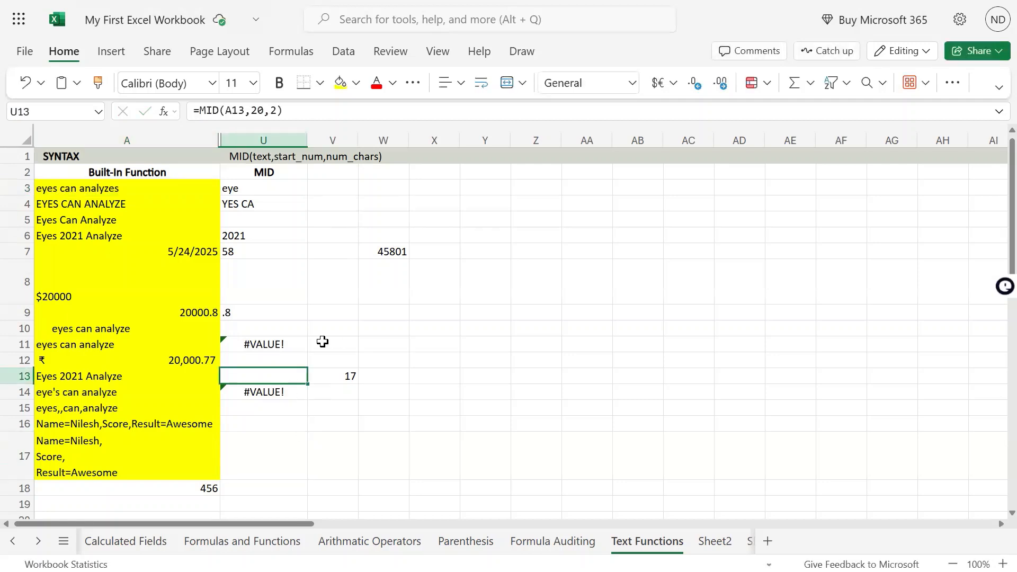